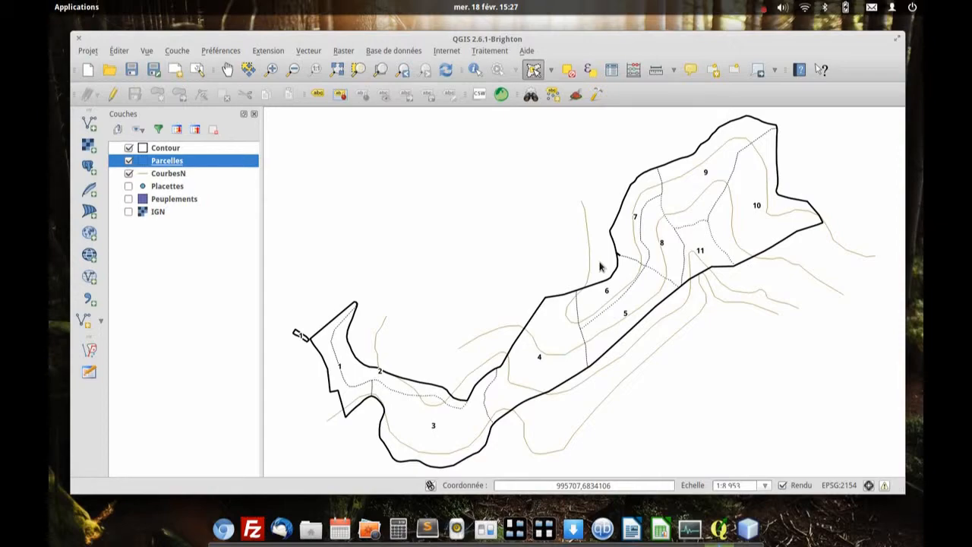
- Hide the Parcelles layer, and display the Peuplements layer as the active layer
click(128, 161)
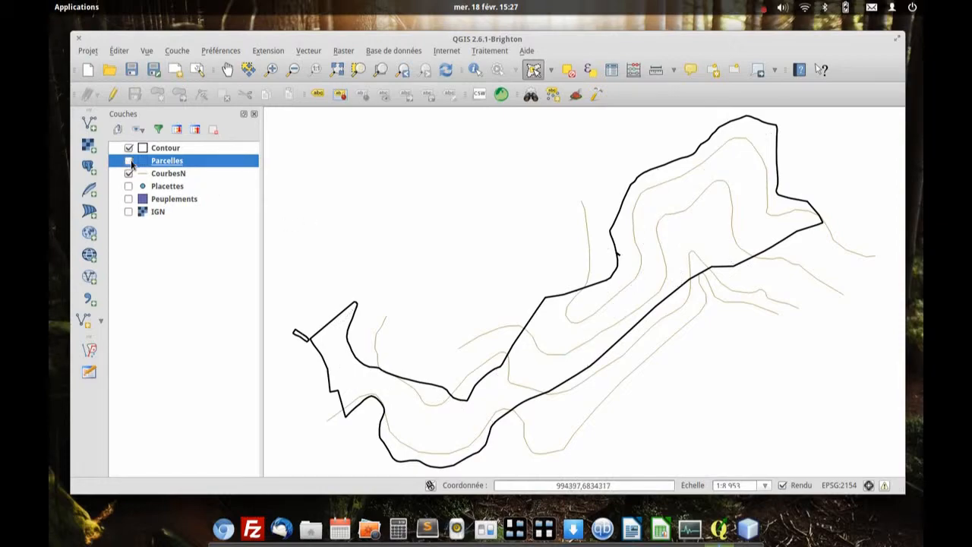
click(128, 199)
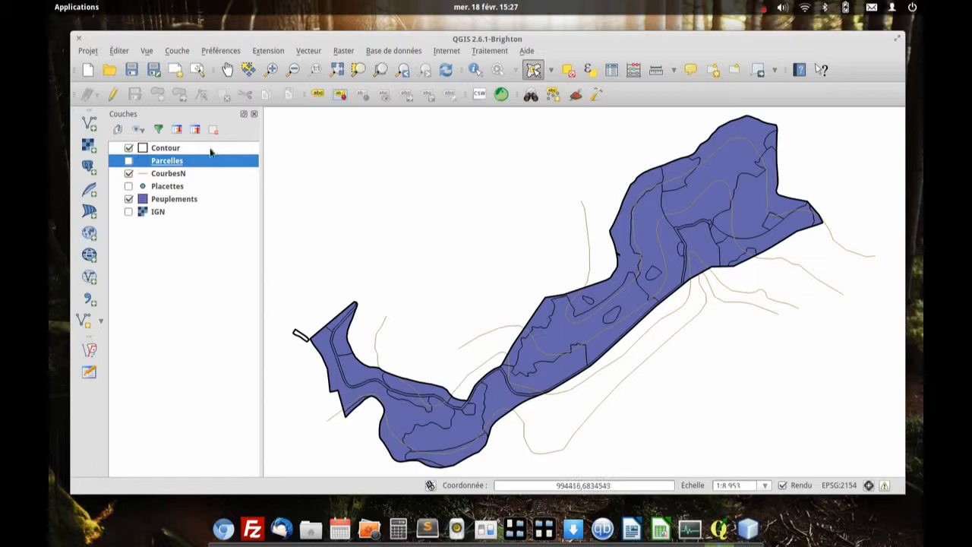
click(155, 212)
click(163, 199)
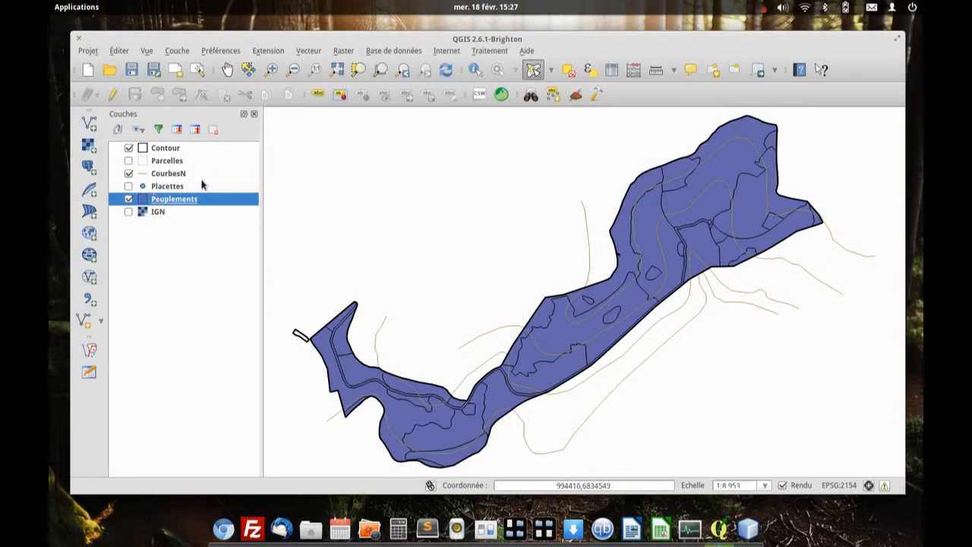
- Sort the Peuplements attribute table by type and select all the FR records
click(612, 70)
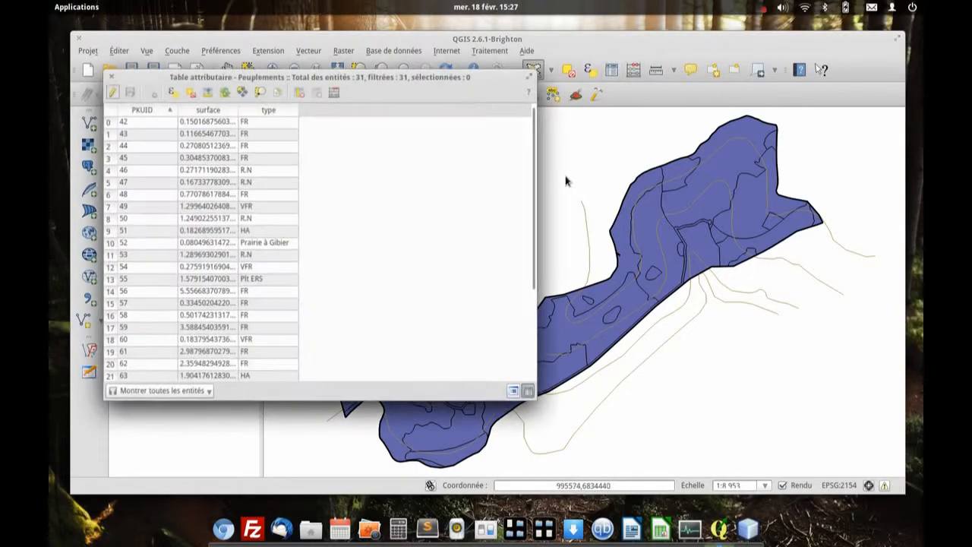
click(272, 109)
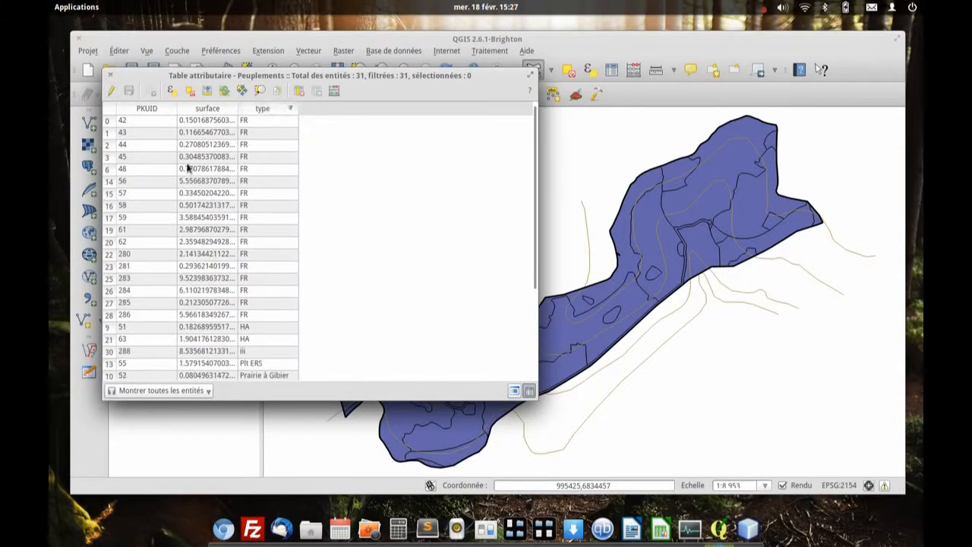
click(109, 120)
drag(109, 120, 128, 319)
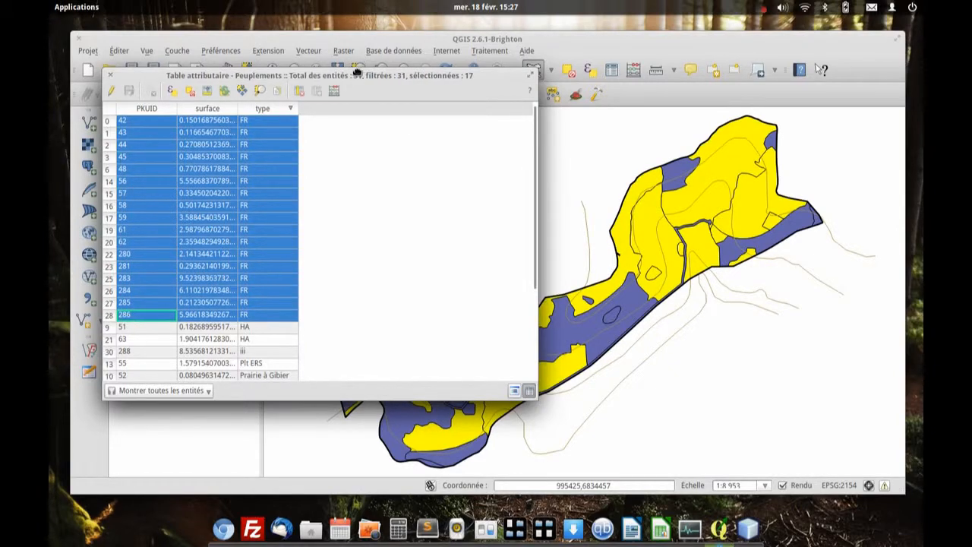
- Move the attribute table aside to examine the selected stands on the map, then close it and clear the selection
drag(358, 74, 271, 30)
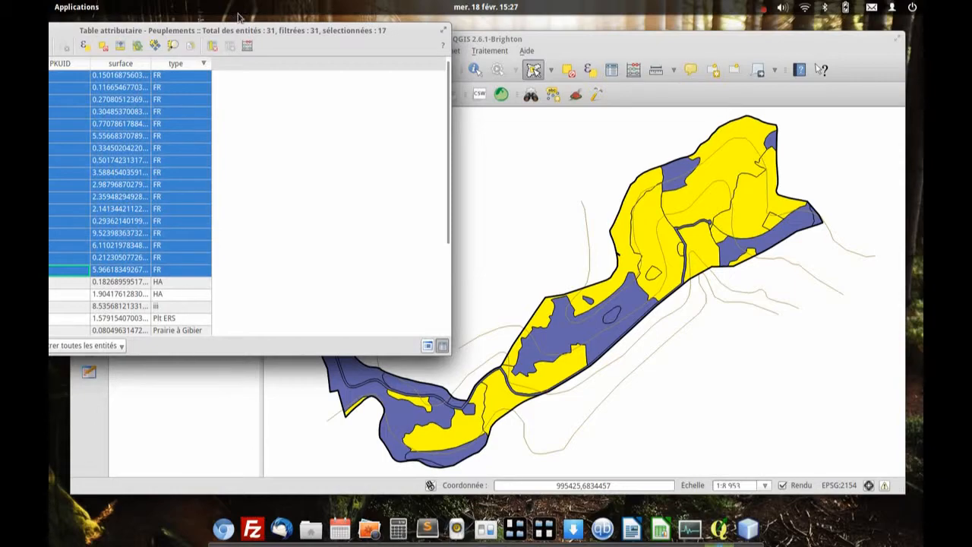
drag(243, 30, 494, 36)
click(279, 36)
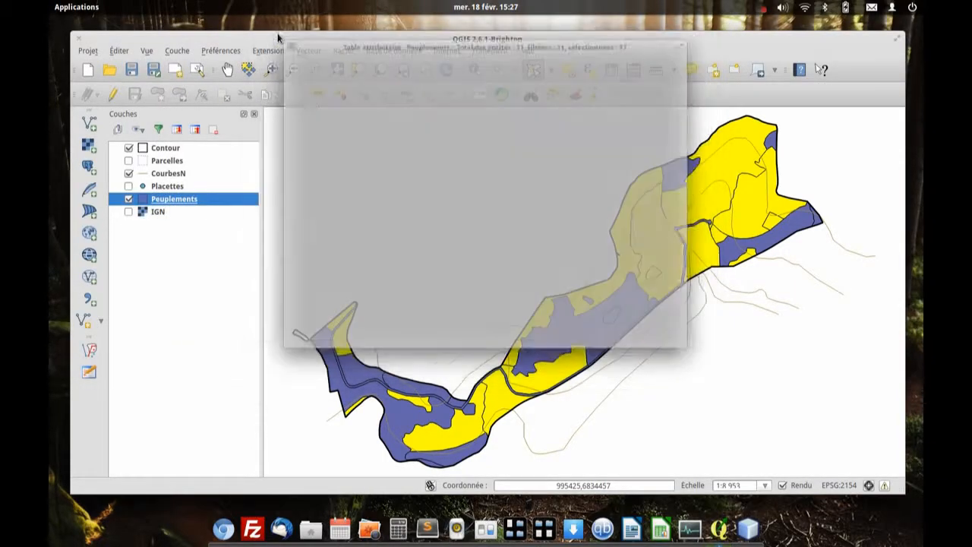
click(475, 163)
- Give the Peuplements layer a categorized style (Catégorisé) based on the type column and generate its classes
double_click(182, 199)
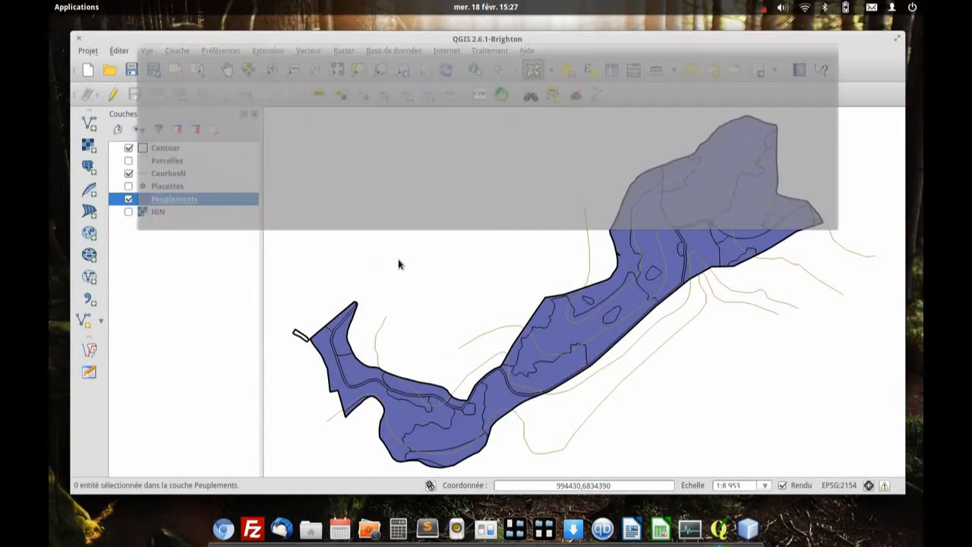
click(169, 87)
click(279, 66)
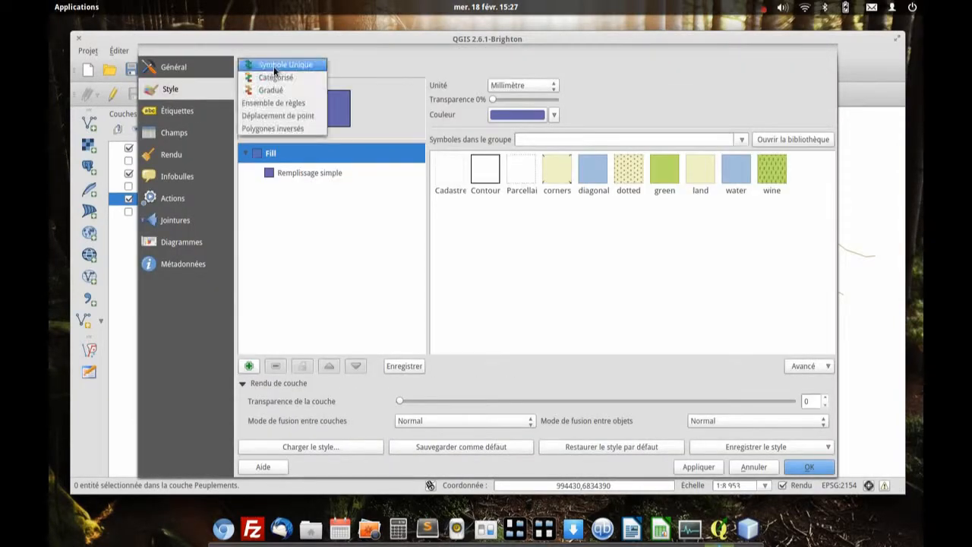
click(274, 77)
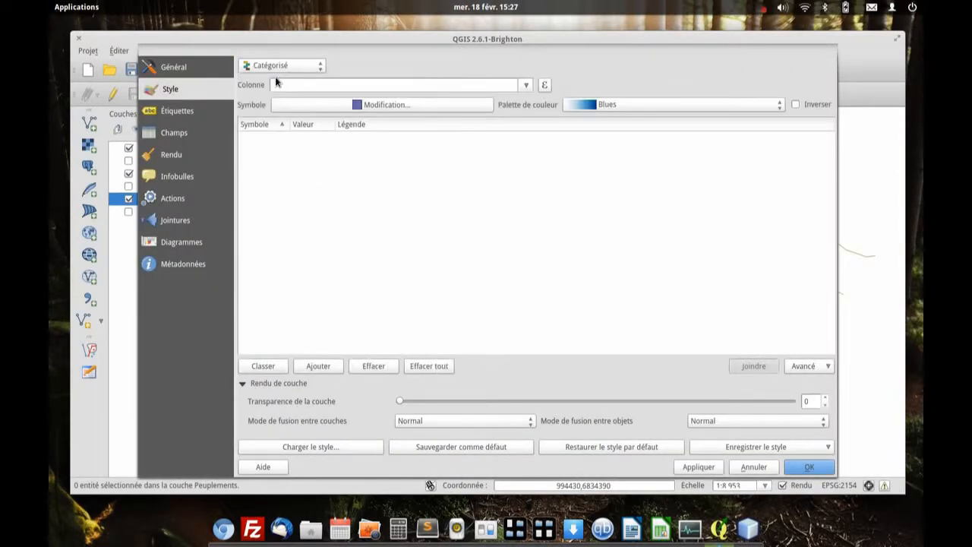
click(527, 86)
click(523, 109)
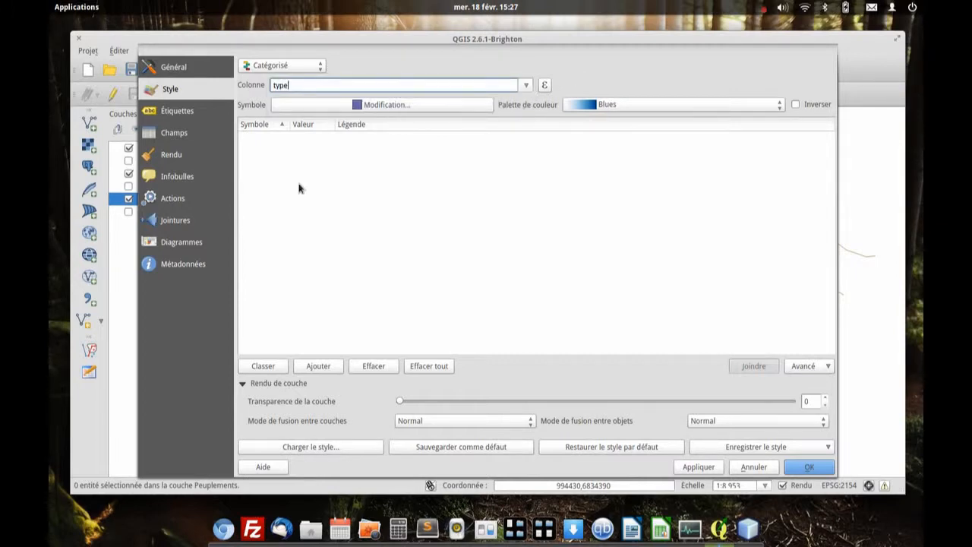
click(265, 366)
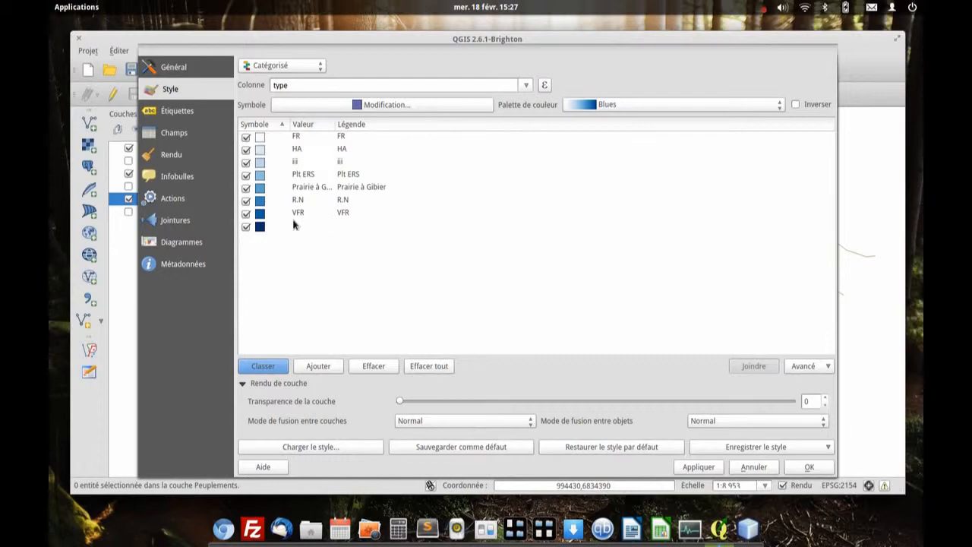
- Color the Peuplements categories with the Spectral palette and apply the style
click(628, 105)
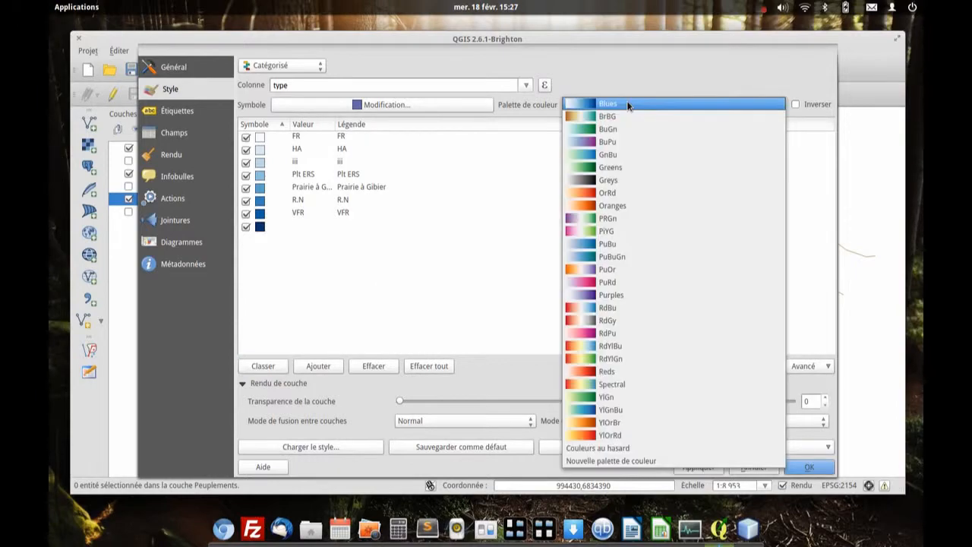
click(681, 385)
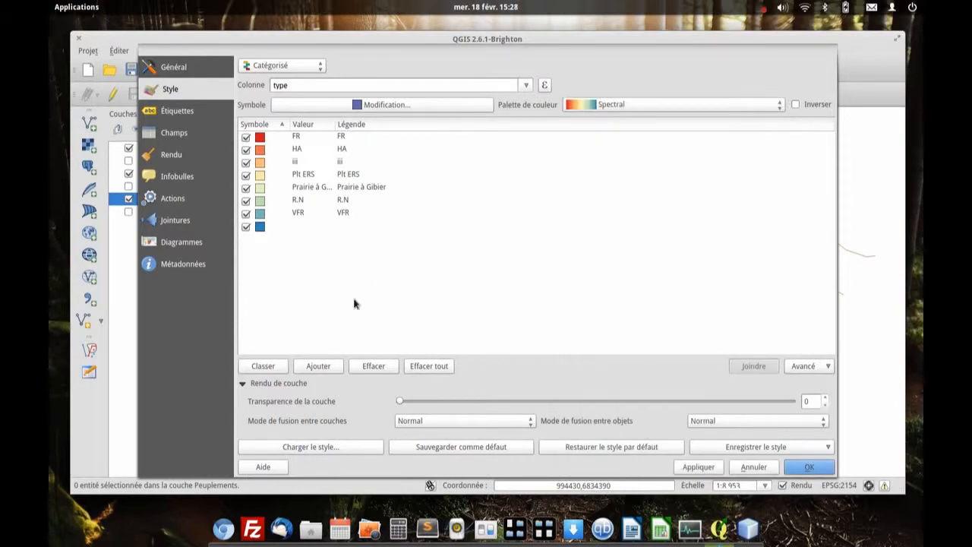
click(245, 228)
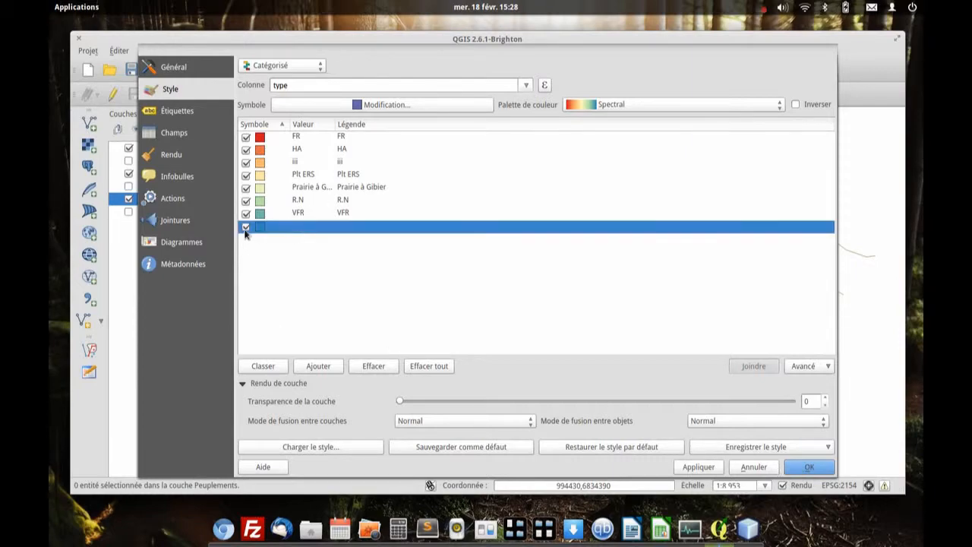
click(810, 467)
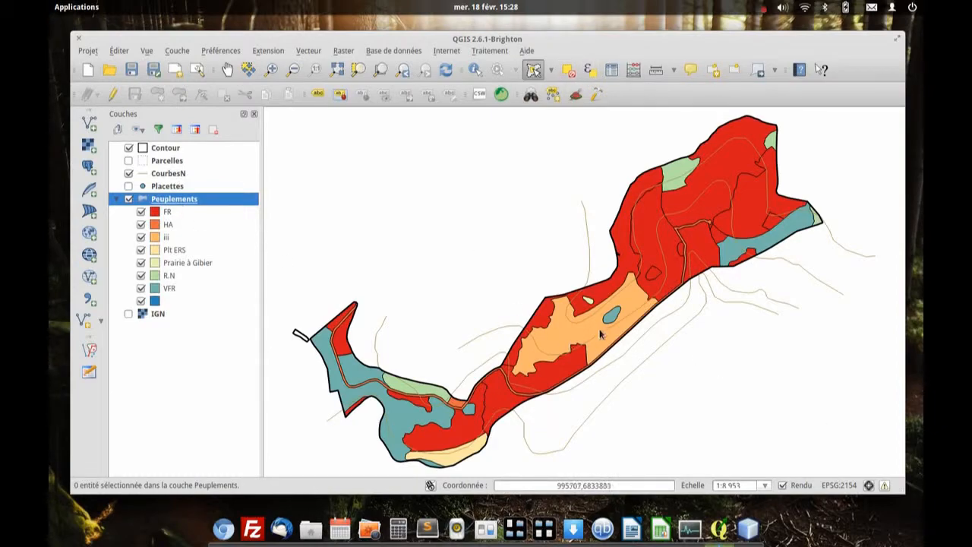
drag(599, 329, 649, 352)
click(612, 69)
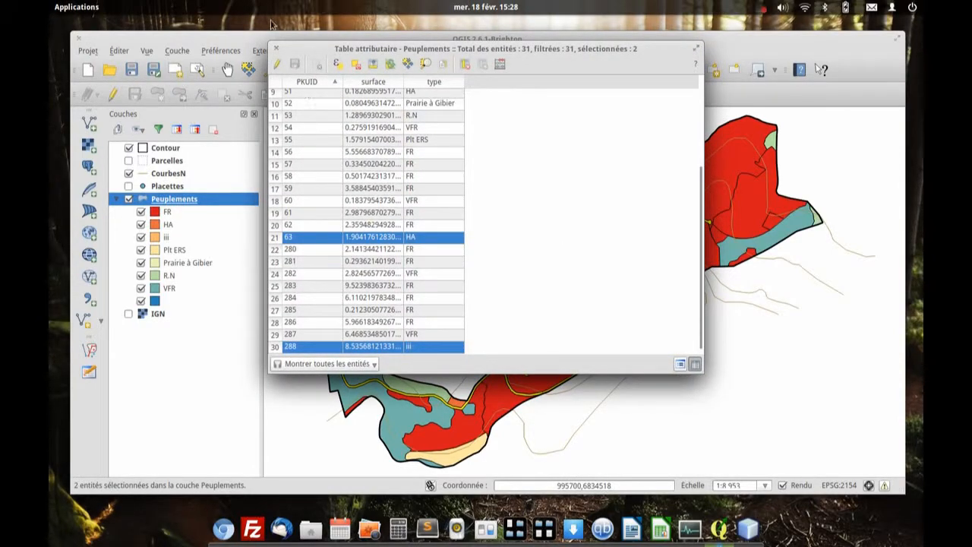
click(276, 47)
click(441, 190)
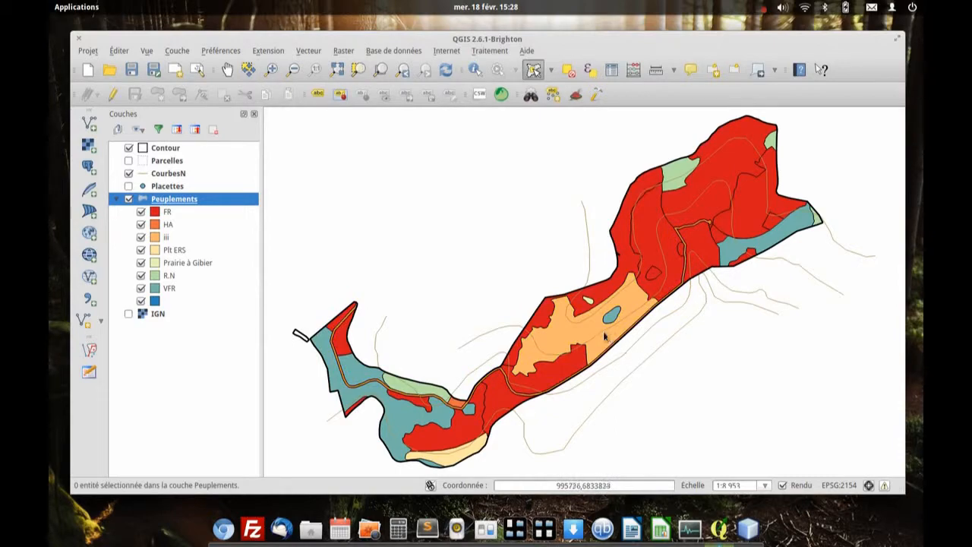
- Select only the large central iii stand on the map and locate its record in the attribute table
click(605, 337)
click(582, 267)
click(557, 332)
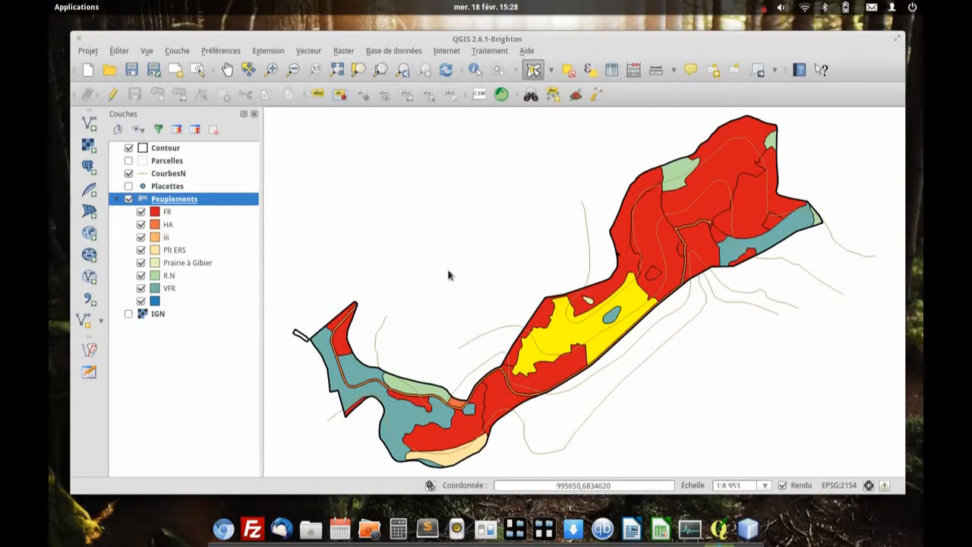
key(F6)
scroll(402, 314, down, 3)
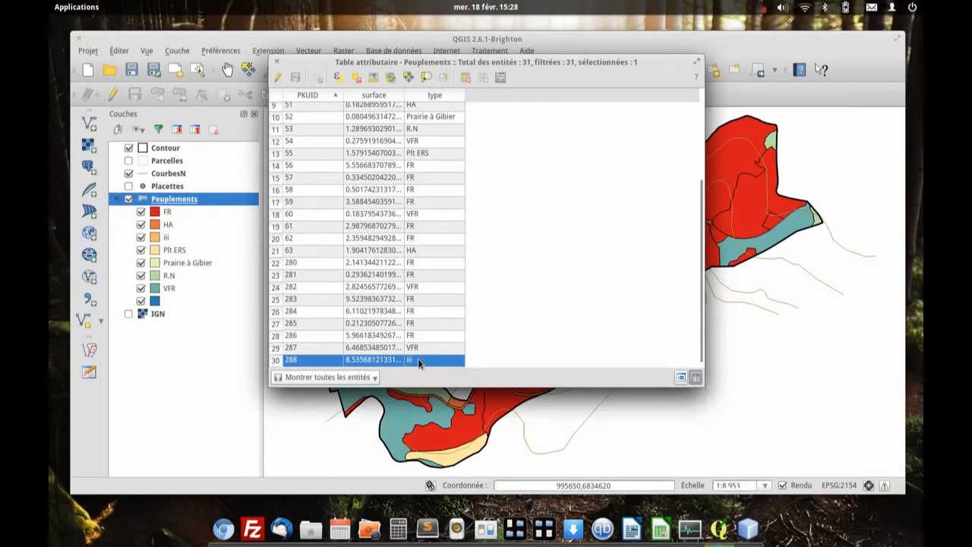
click(417, 359)
- Move the attribute table clear of the central stand, deselect the stand and bring the table back to the front
drag(537, 61, 330, 36)
click(549, 185)
key(super+w)
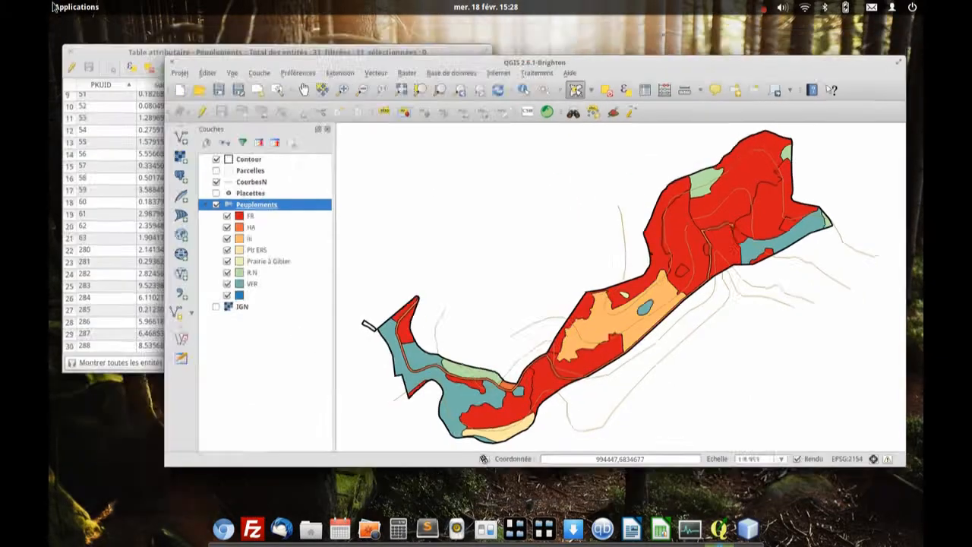
click(305, 314)
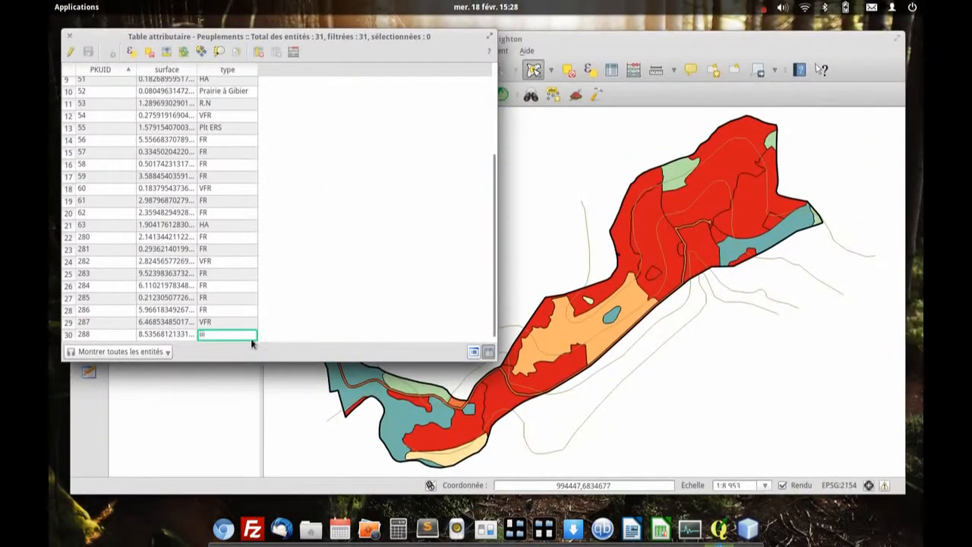
- Change the type of the iii record to FR, save the layer edits and close the attribute table
click(71, 51)
double_click(205, 336)
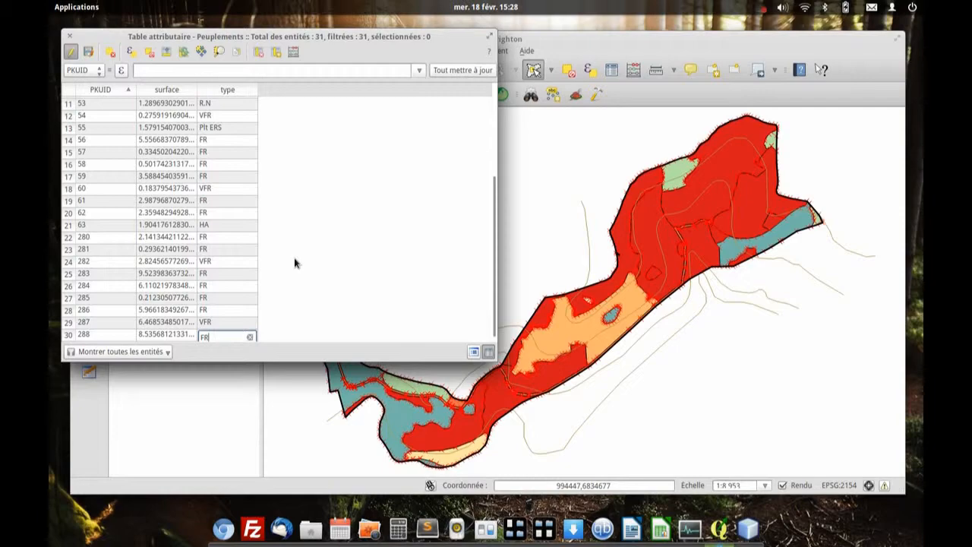
key(Return)
click(89, 53)
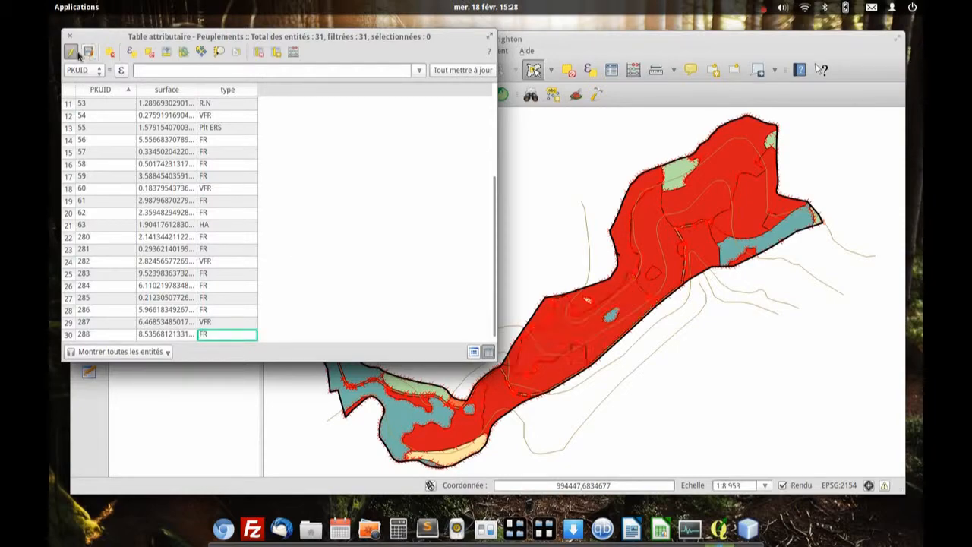
click(72, 52)
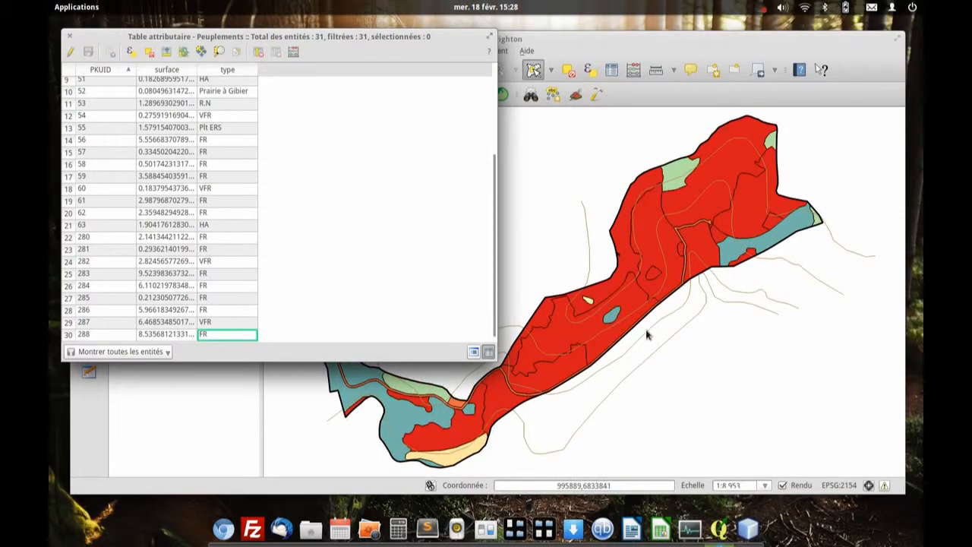
click(69, 35)
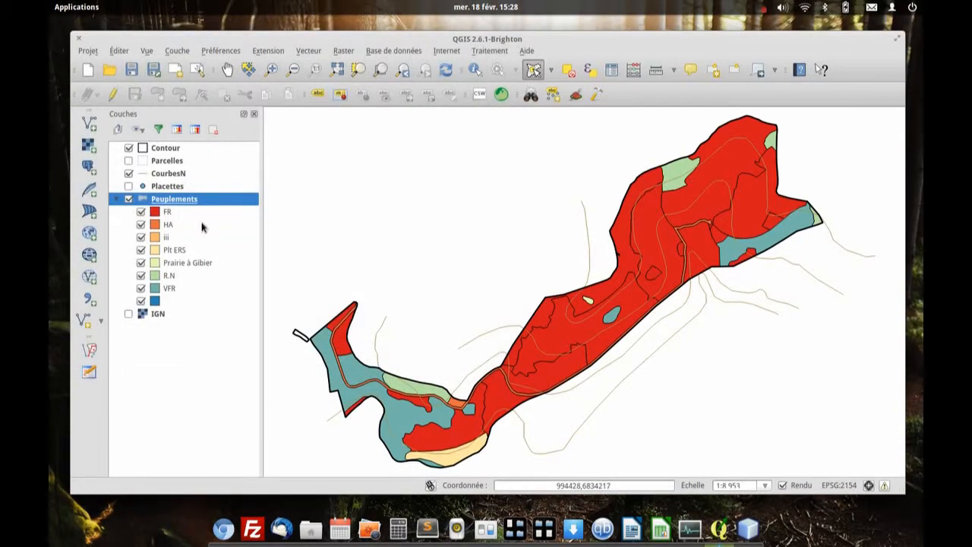
- Rebuild all the Peuplements style categories from the type column and delete the empty category
double_click(185, 202)
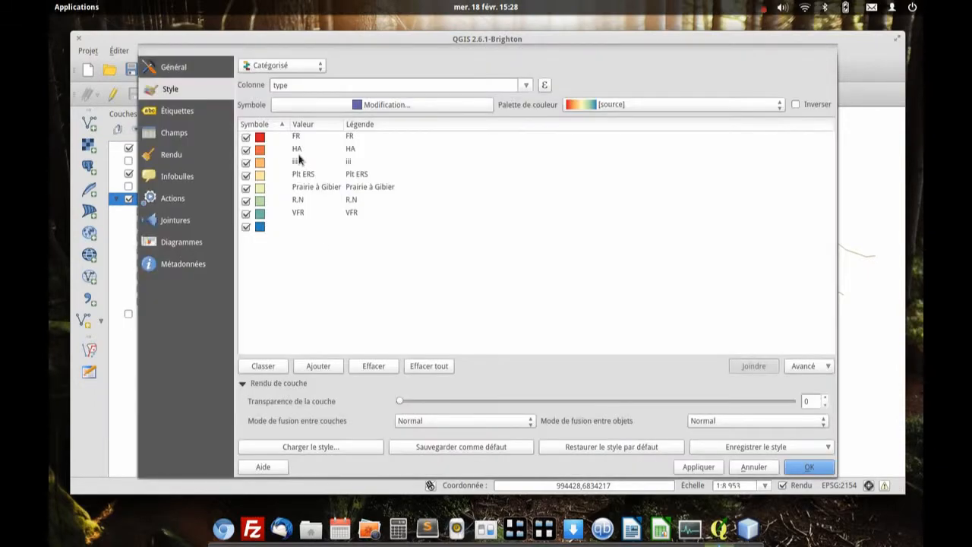
click(298, 154)
click(304, 162)
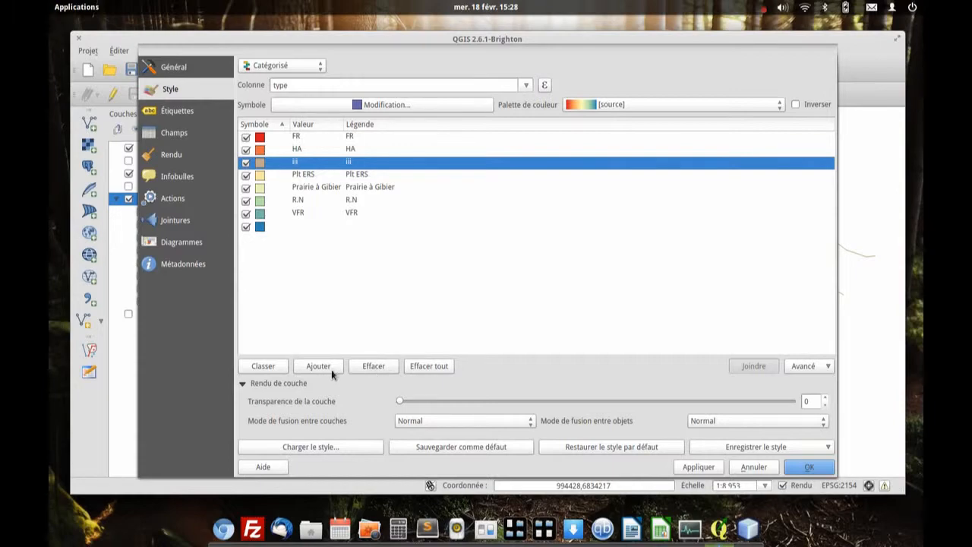
click(429, 366)
click(270, 368)
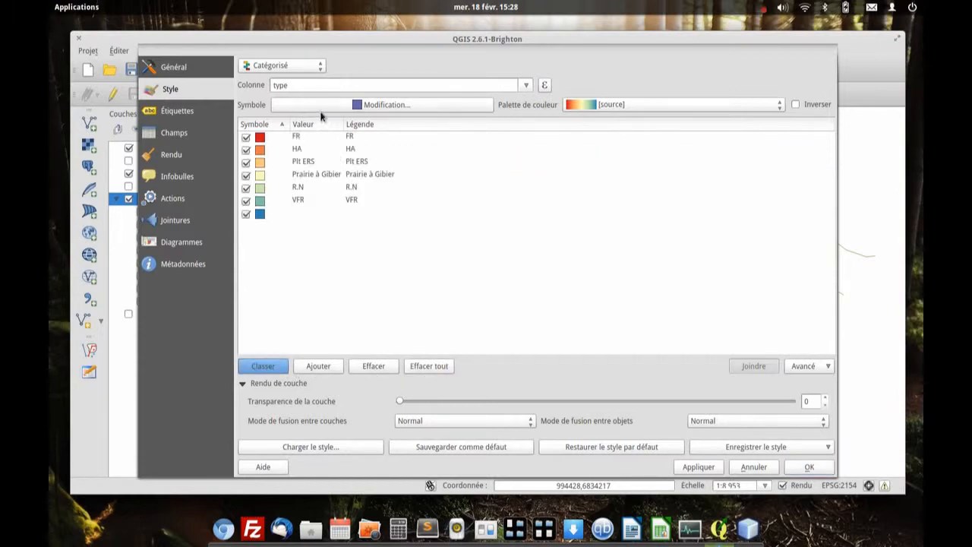
click(270, 215)
click(354, 364)
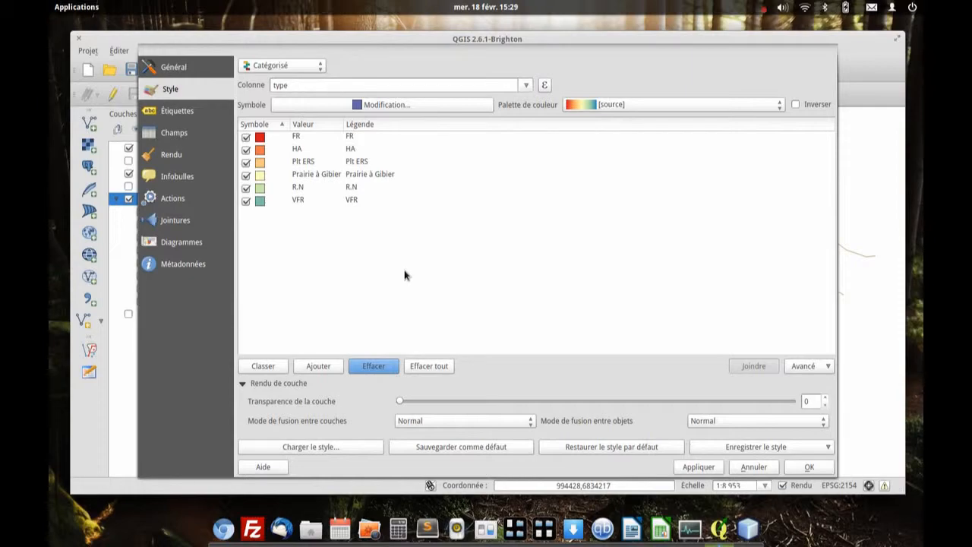
- Apply the PRGn color palette to the Peuplements categories
click(613, 104)
click(629, 232)
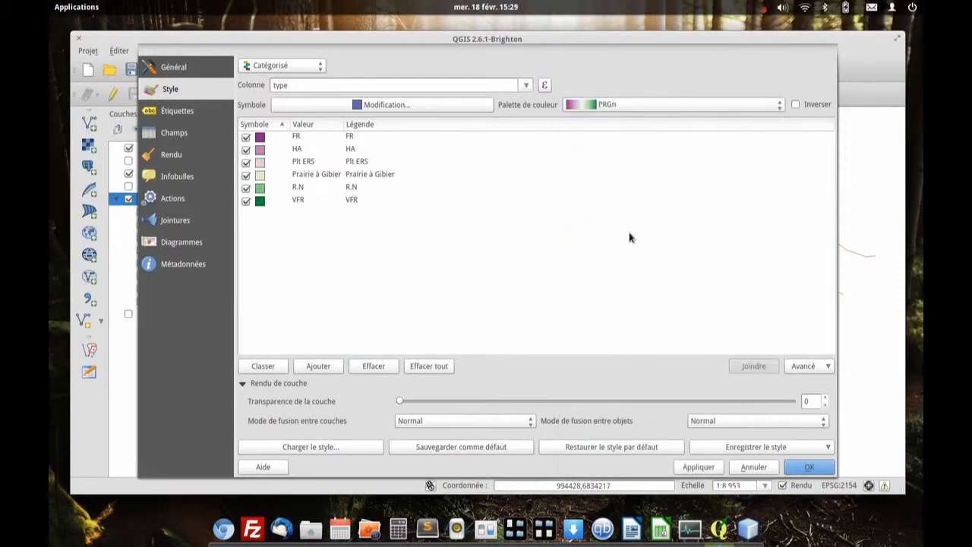
click(790, 468)
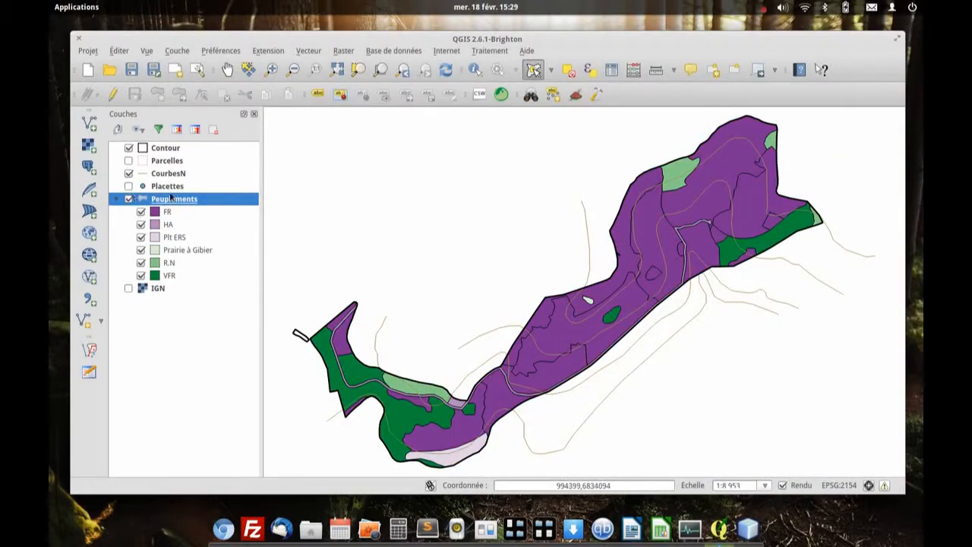
- Set the color palette of the Peuplements categories to Spectral in the layer's style
double_click(167, 203)
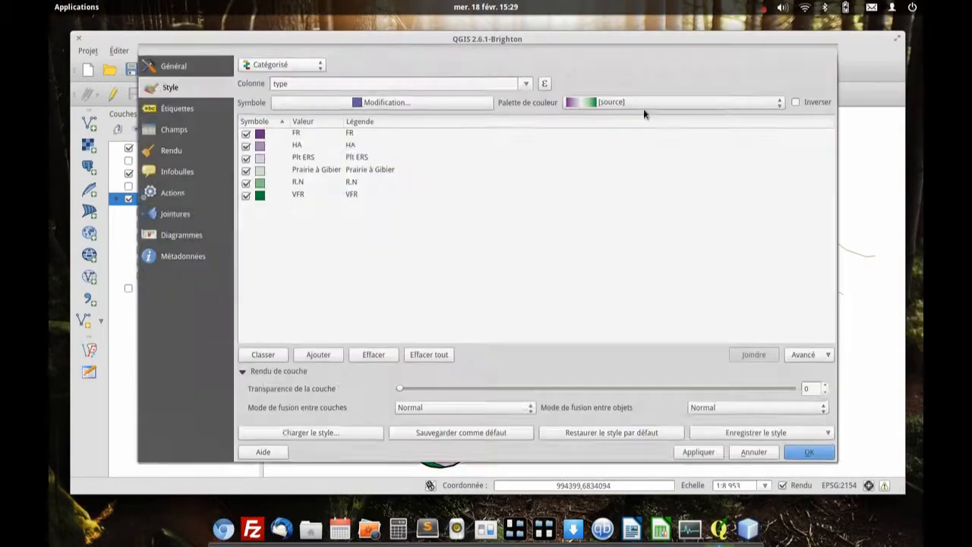
click(643, 106)
click(638, 397)
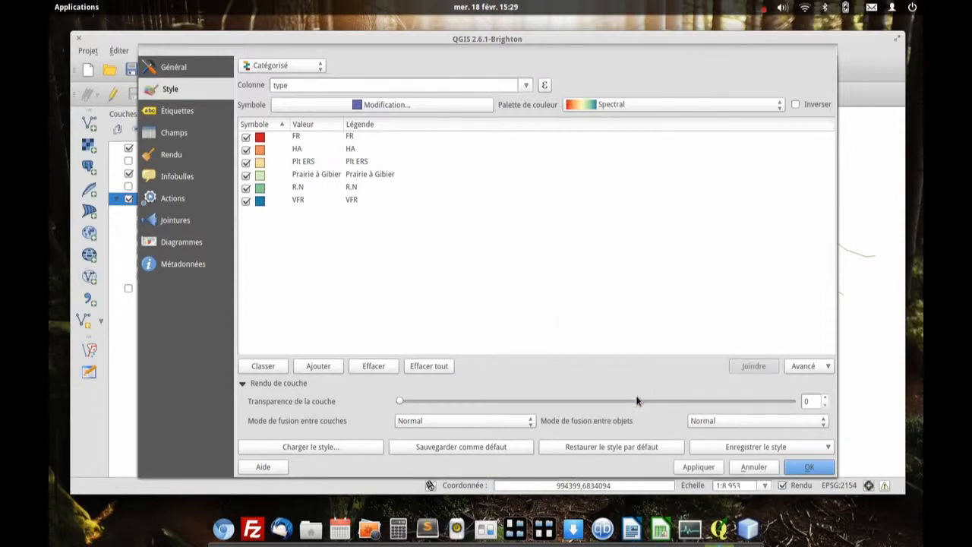
- Add a symbol layer of type Remplissage SVG above the simple fill of the VFR category
click(264, 204)
double_click(261, 202)
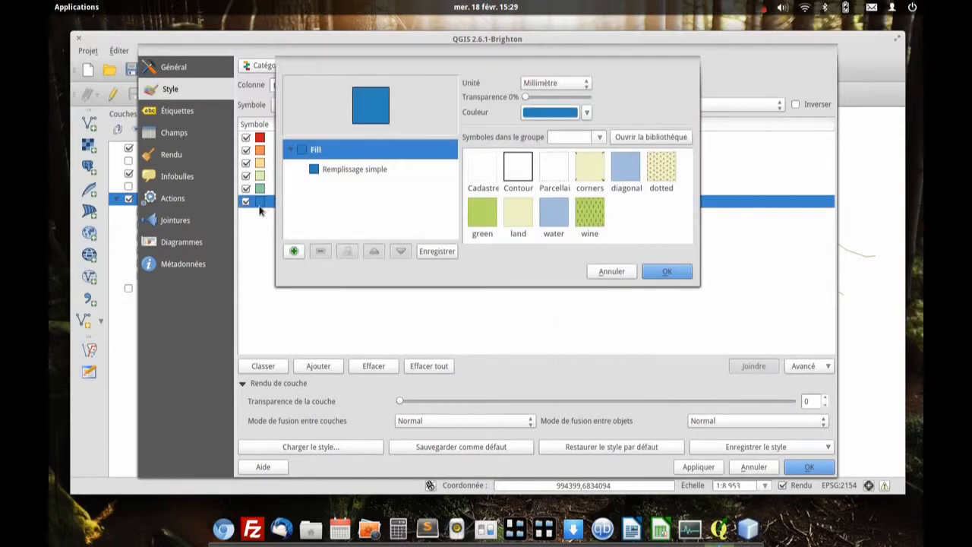
click(295, 251)
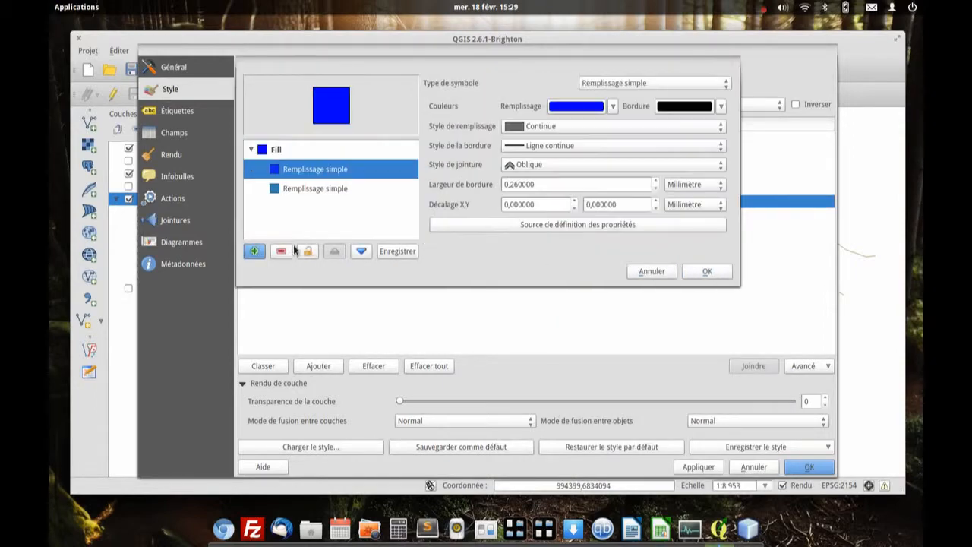
click(682, 84)
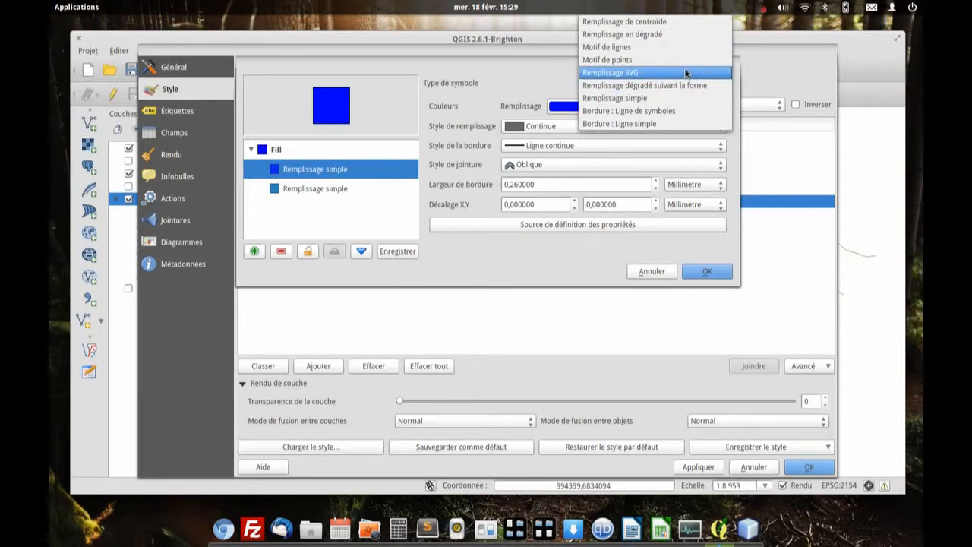
click(686, 73)
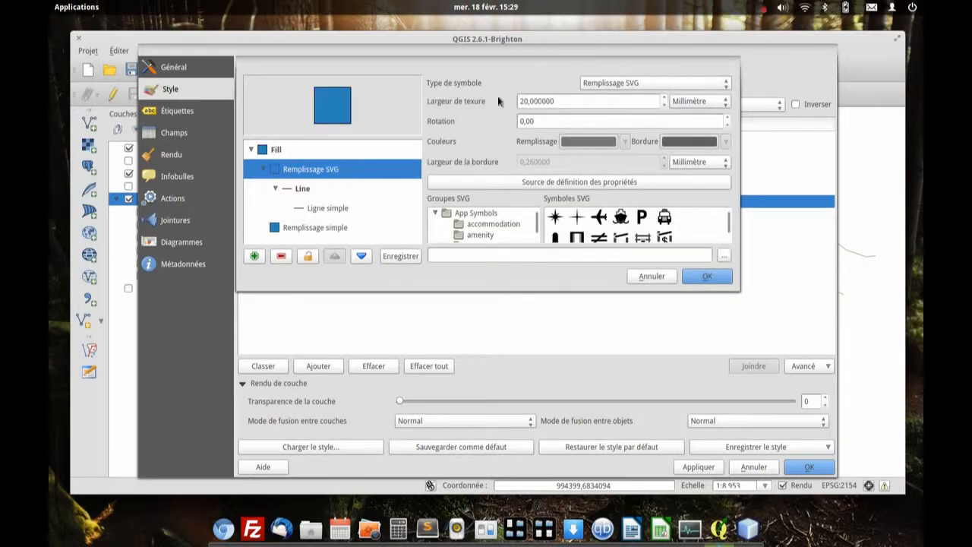
- Choose the landuse_coniferous.svg tree from the symbol group as the SVG fill's pattern
drag(508, 291, 498, 444)
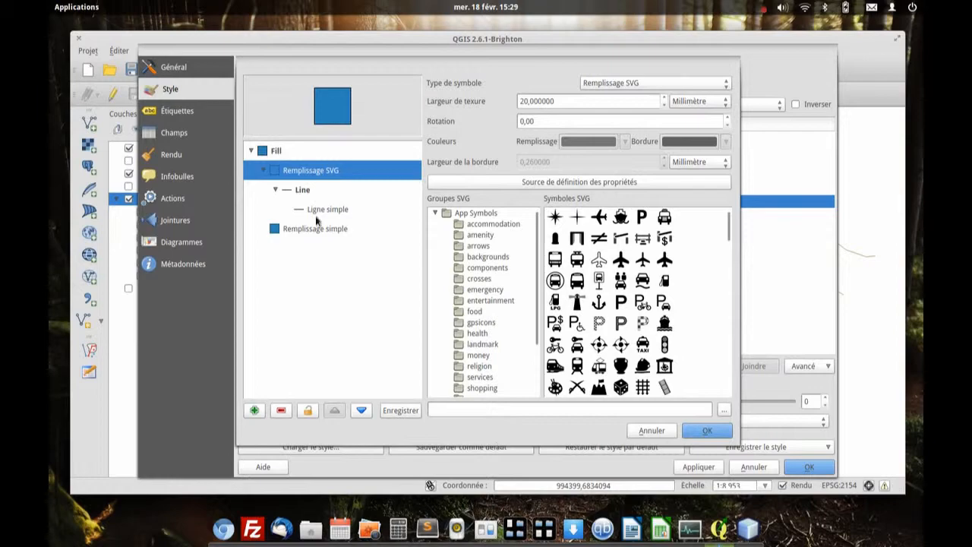
scroll(489, 323, down, 2)
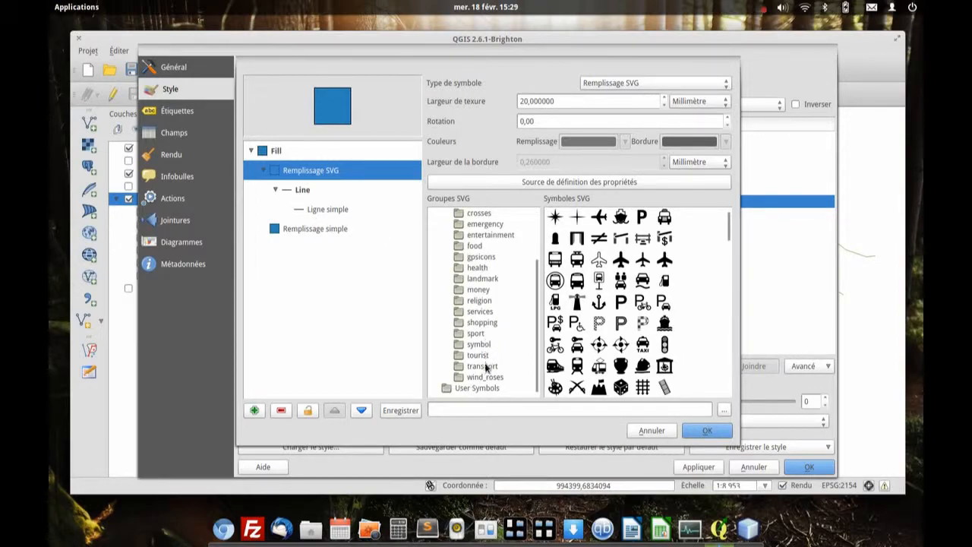
click(485, 344)
click(665, 218)
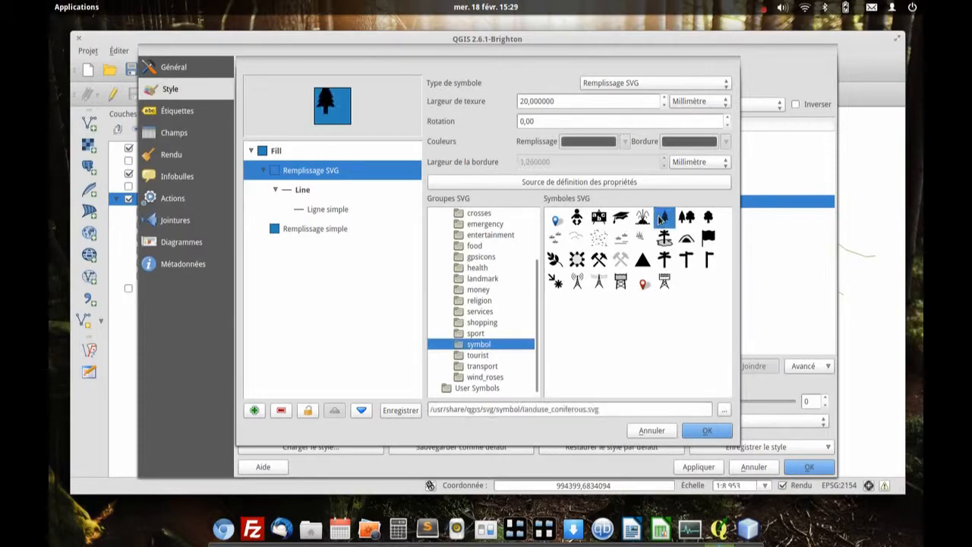
- Set the SVG fill's texture width to 30 map units and confirm the VFR symbol
click(683, 101)
click(683, 114)
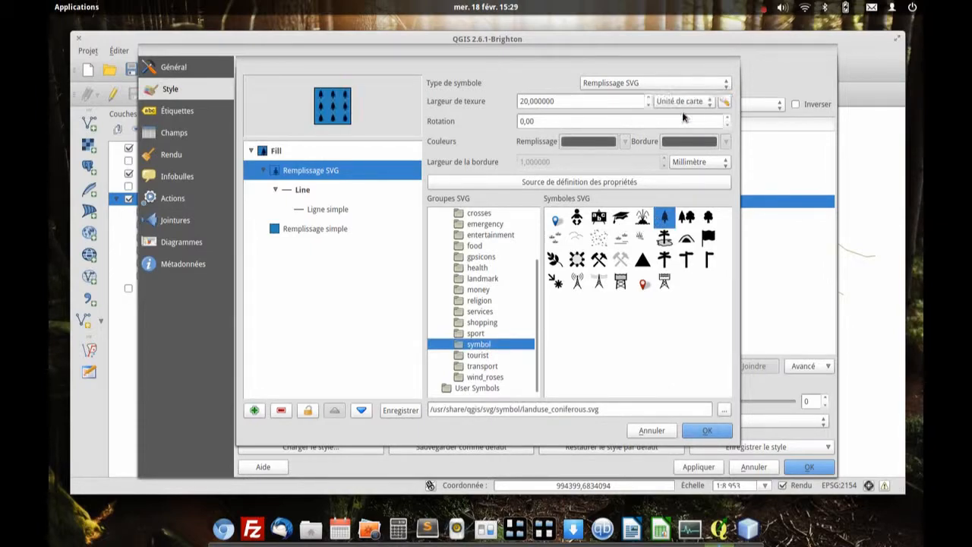
triple_click(582, 101)
text(30)
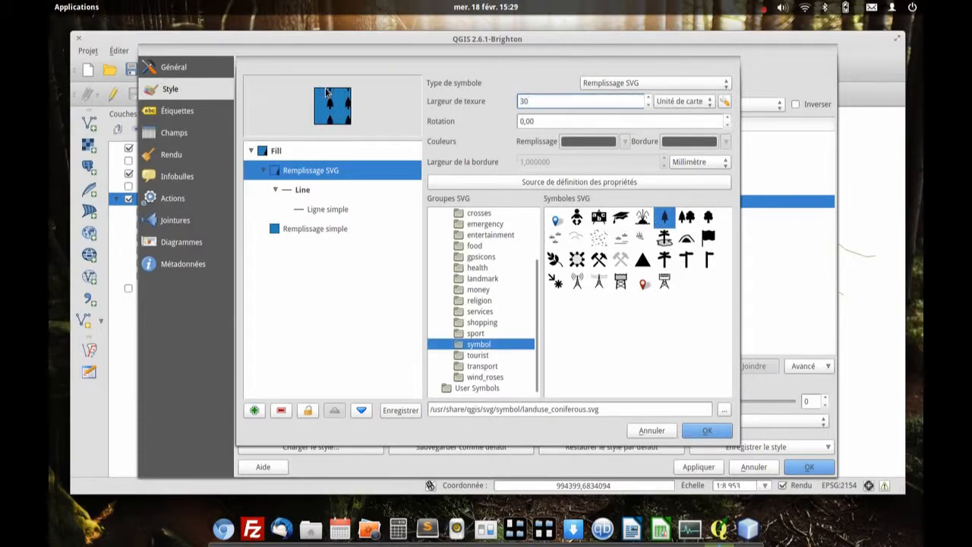
click(720, 433)
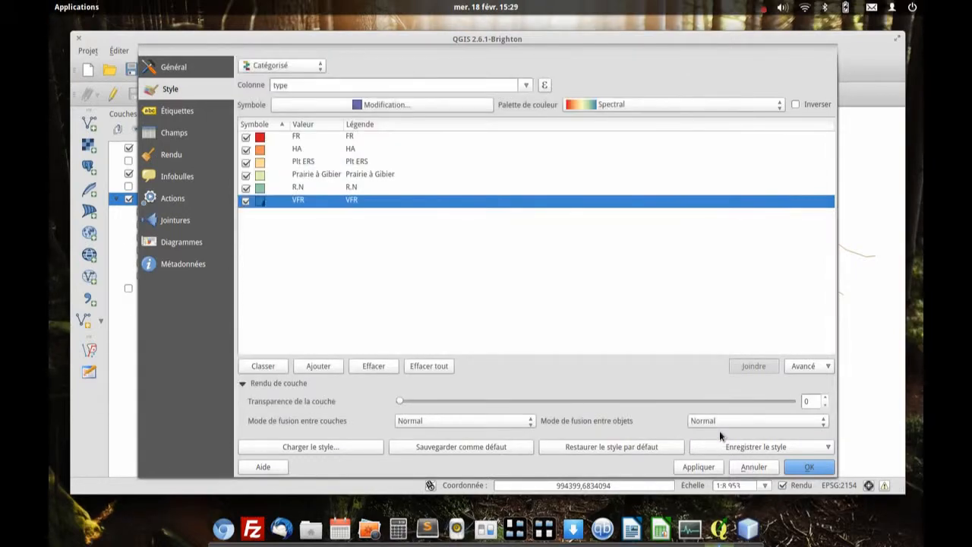
- Color the VFR category's SVG tree fill green #55a02c and apply the Peuplements layer style
double_click(261, 200)
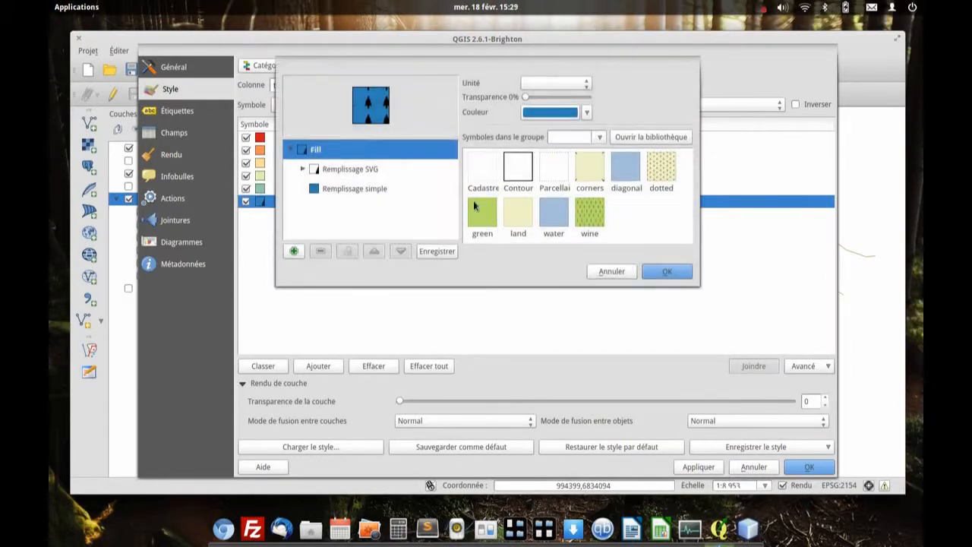
click(376, 170)
click(586, 141)
scroll(357, 182, down, 1)
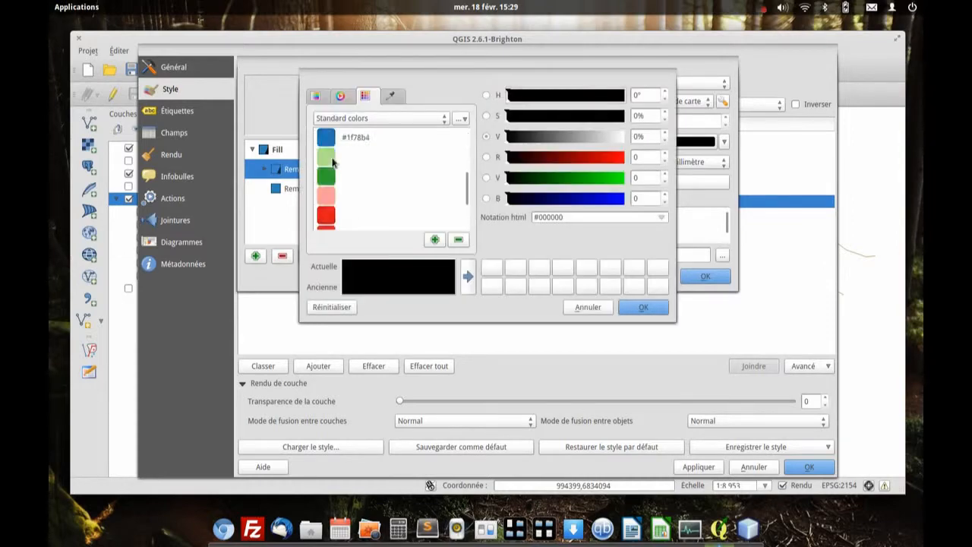
click(349, 182)
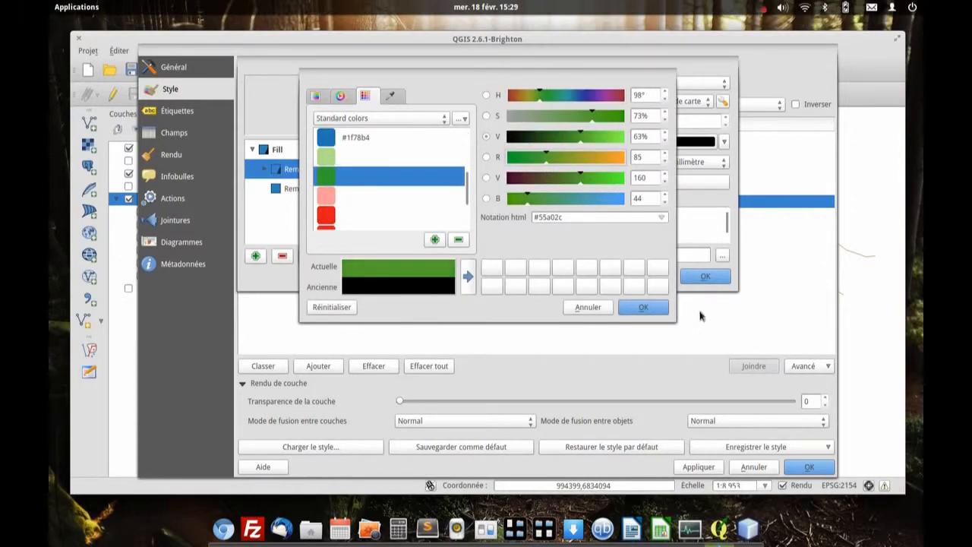
click(647, 308)
click(694, 275)
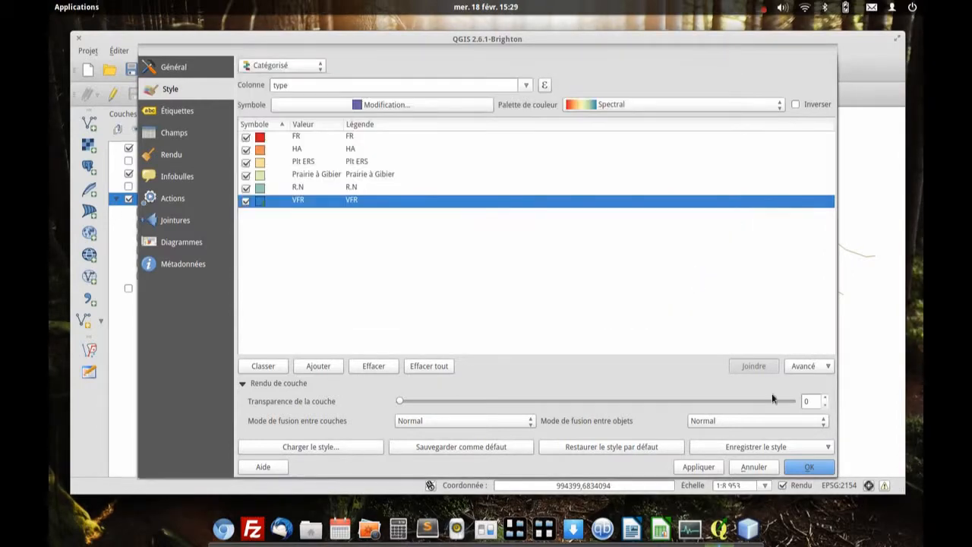
click(808, 467)
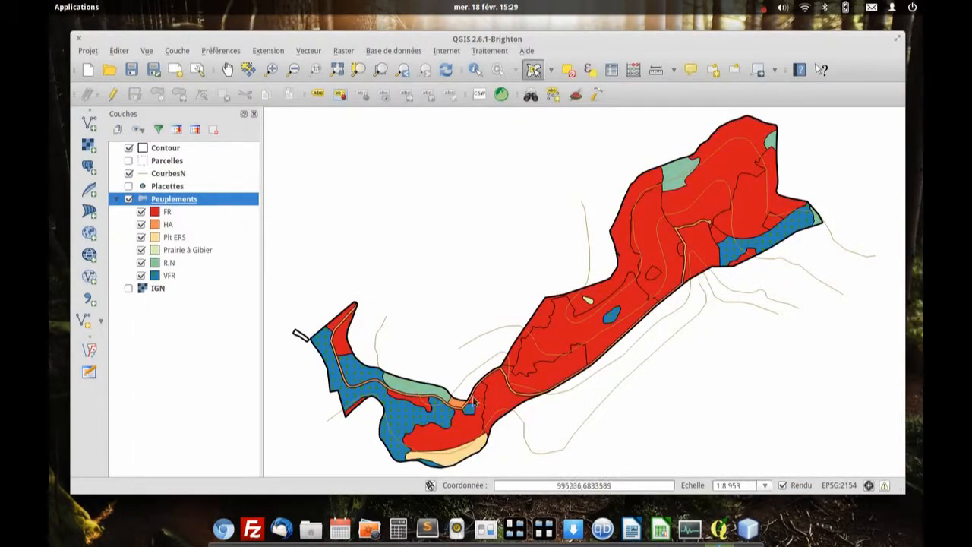
- Hide the Peuplements layer and show the Parcelles layer on the map
scroll(376, 398, up, 3)
scroll(388, 393, down, 3)
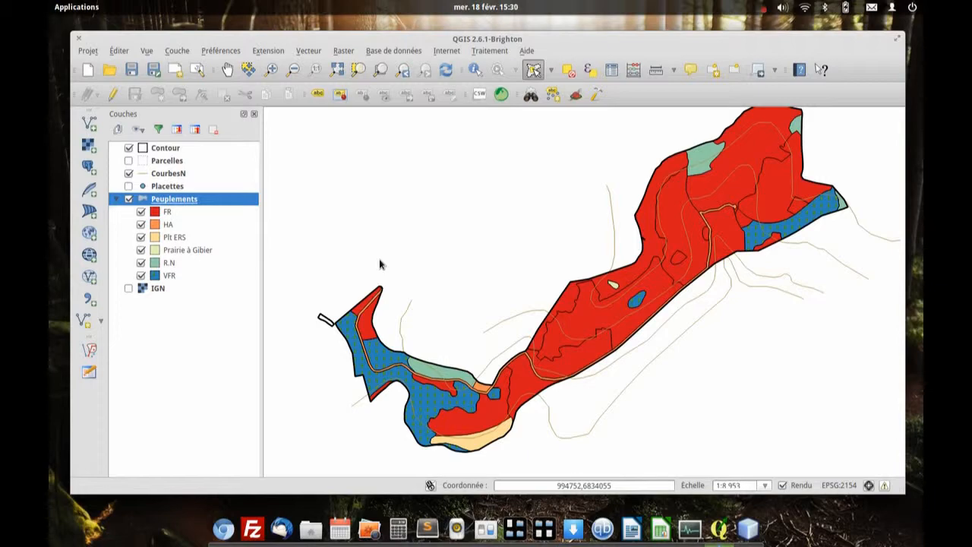
click(128, 199)
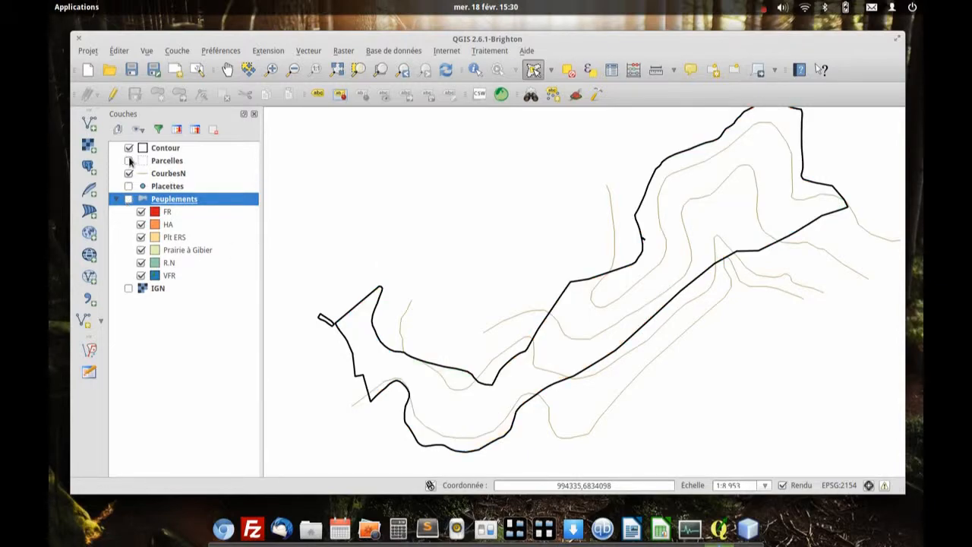
click(129, 161)
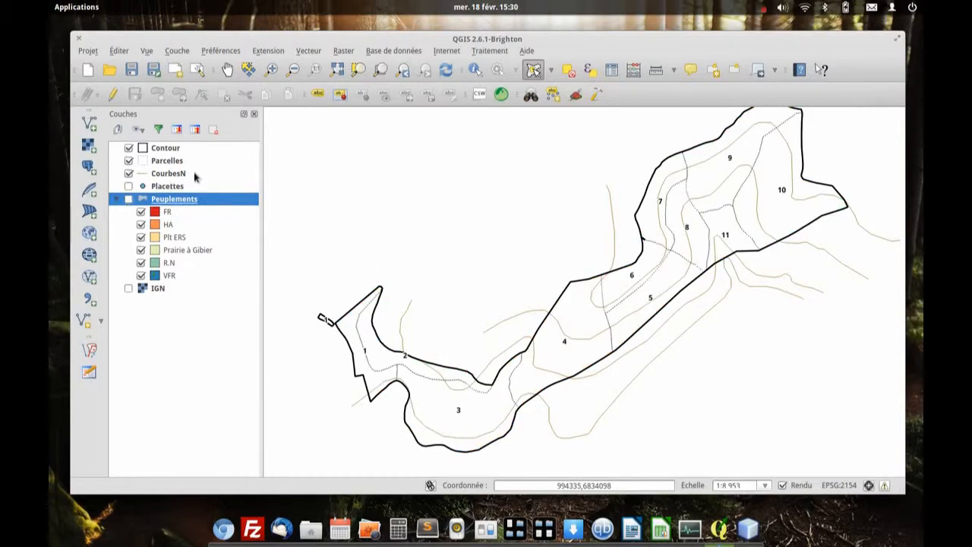
- Examine the fields in the Parcelles attribute table and close it
click(612, 70)
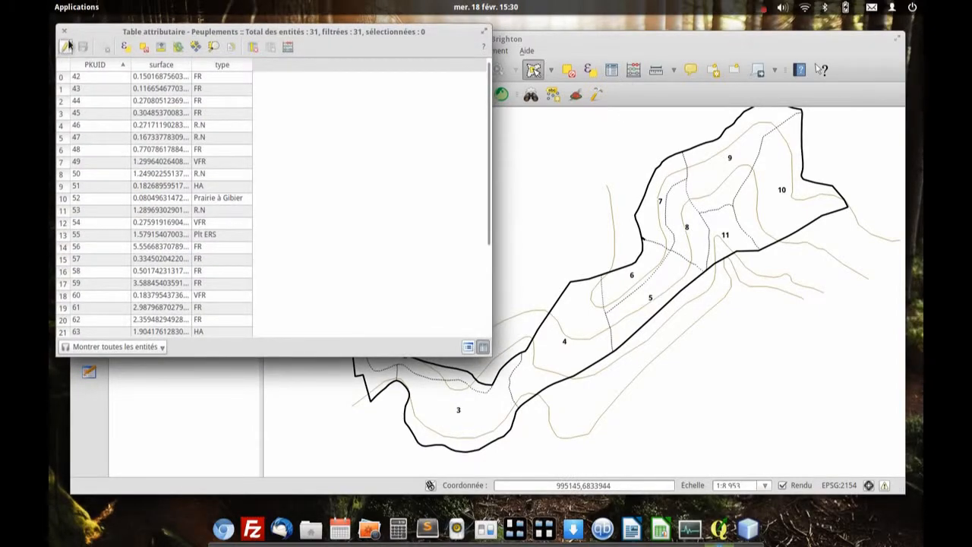
click(64, 31)
click(160, 163)
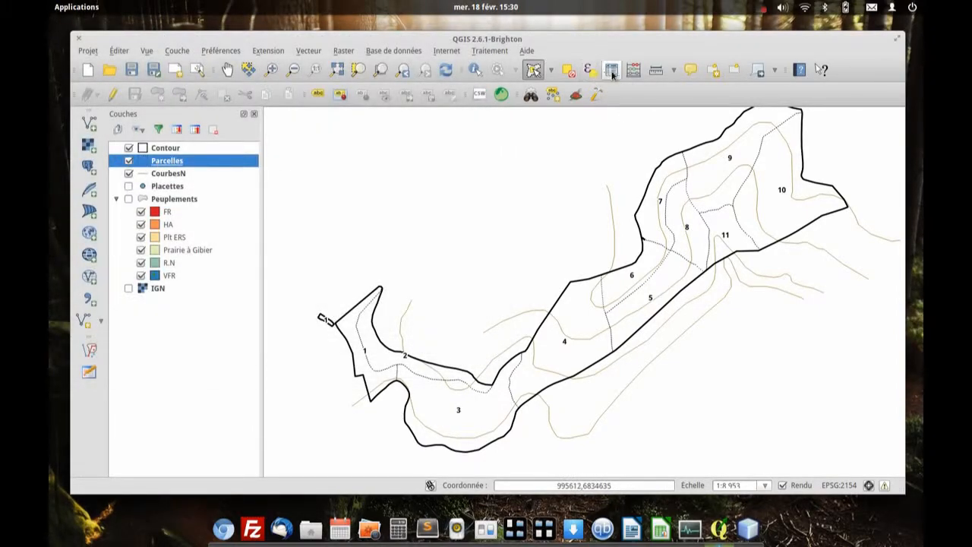
click(612, 71)
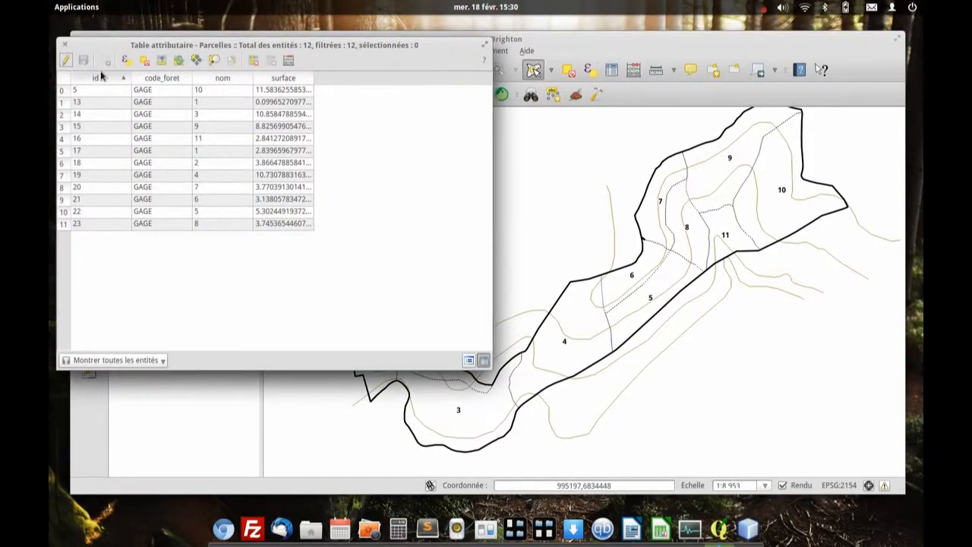
click(65, 44)
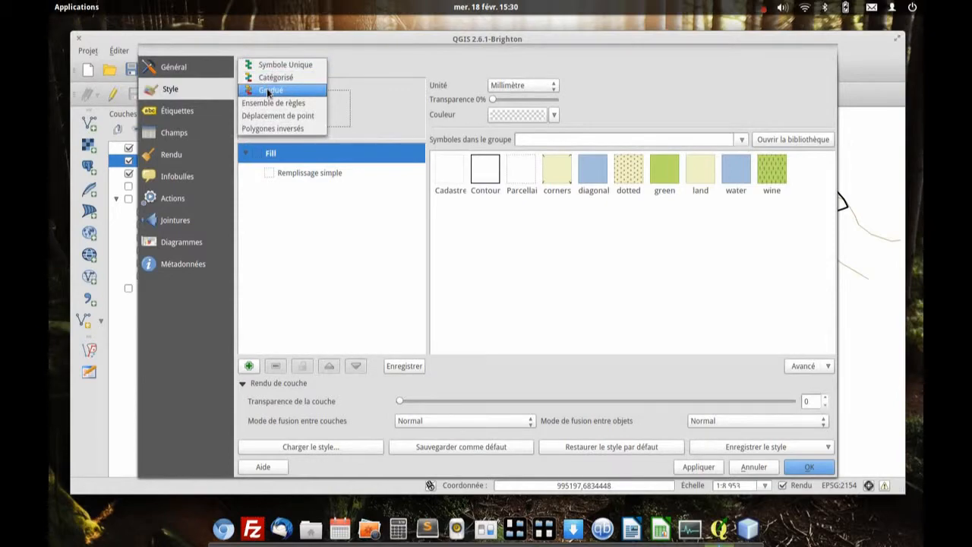
- Set the Parcelles layer's style to Gradué on the surface column and generate the classes
click(267, 91)
click(487, 92)
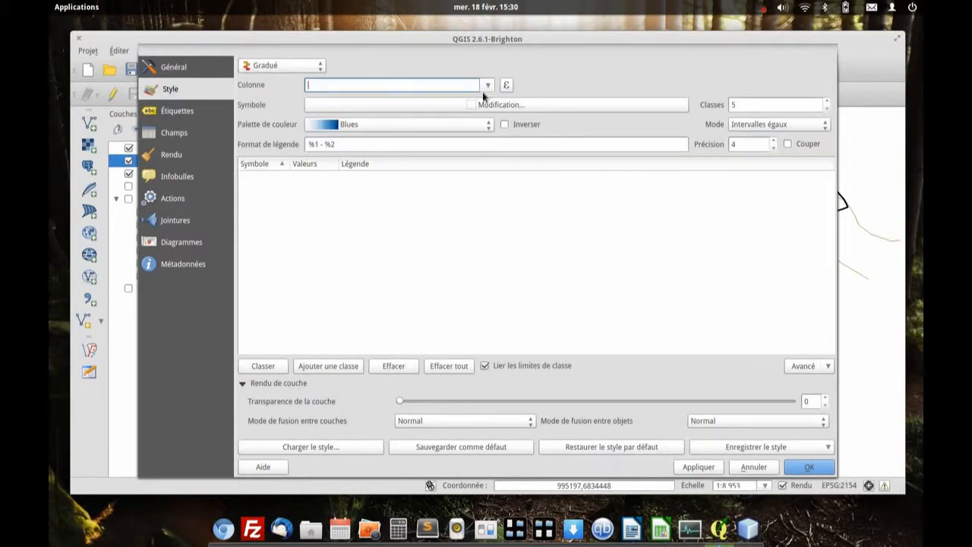
click(488, 88)
click(490, 84)
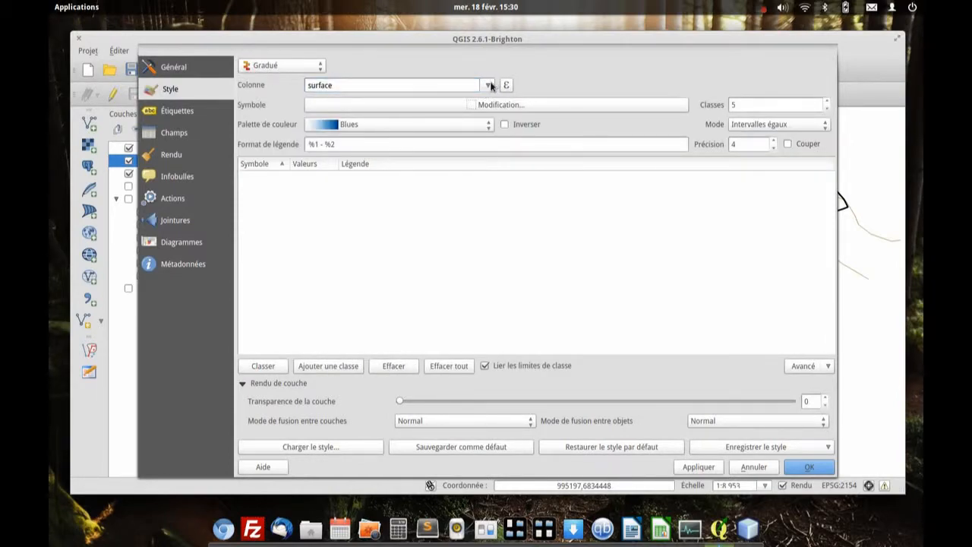
click(490, 88)
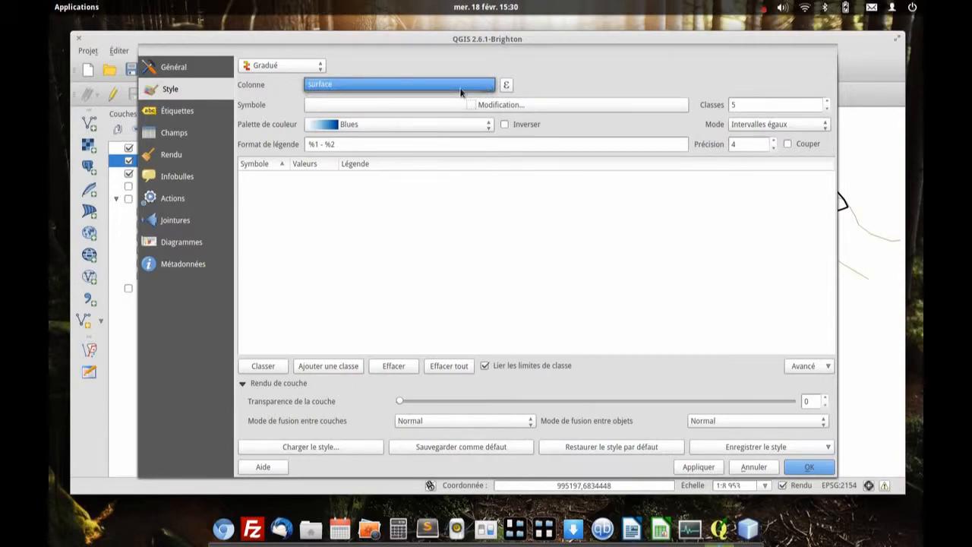
click(455, 88)
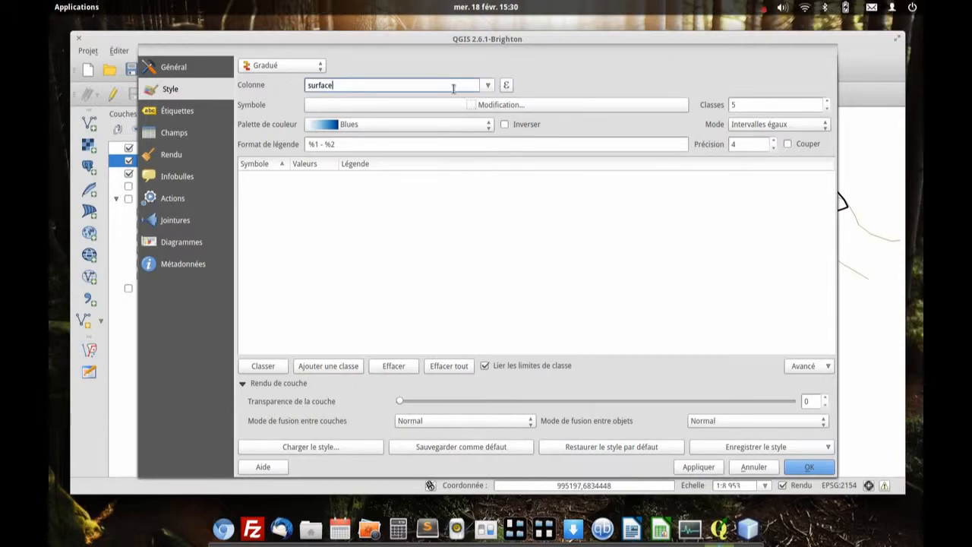
click(266, 368)
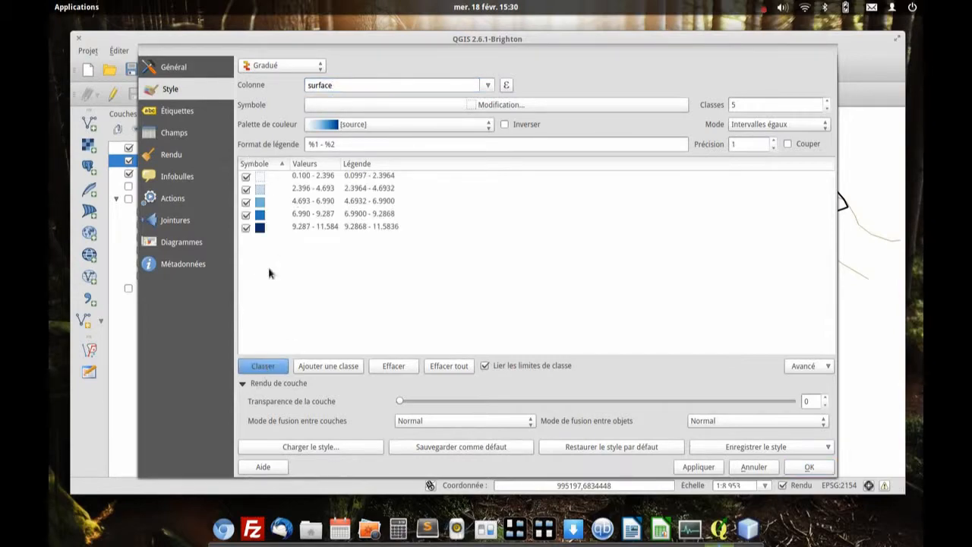
- Change the border style of the graduated Parcelles symbol to Ligne continue
click(436, 105)
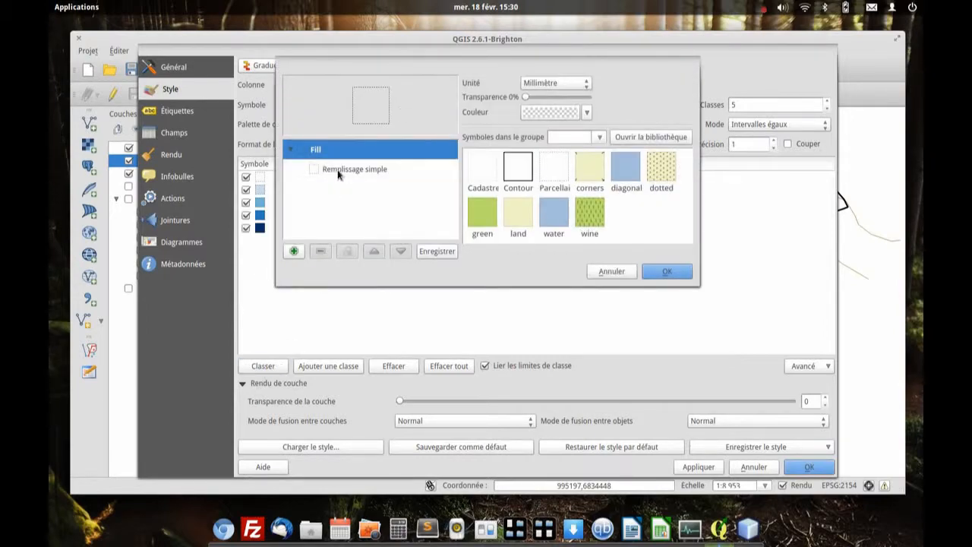
click(339, 171)
click(595, 145)
click(595, 120)
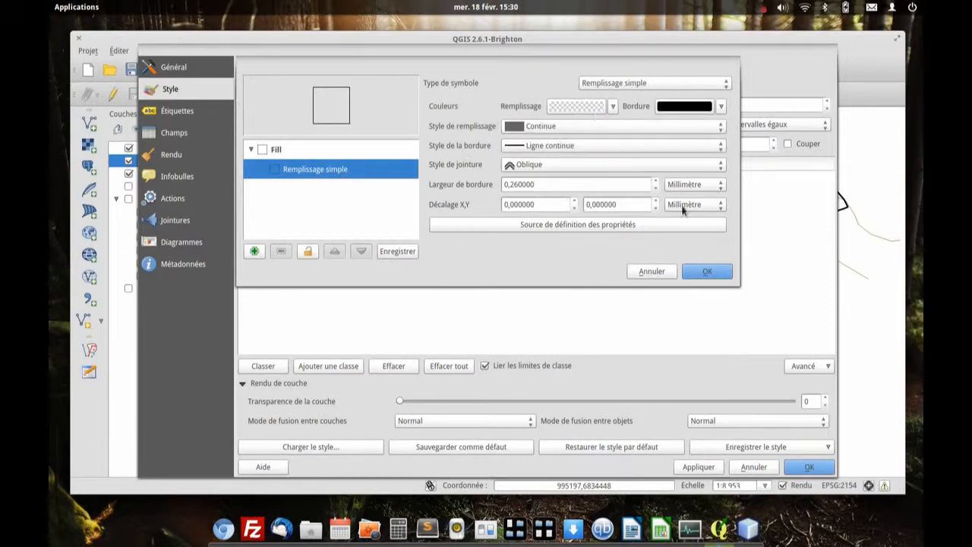
click(714, 271)
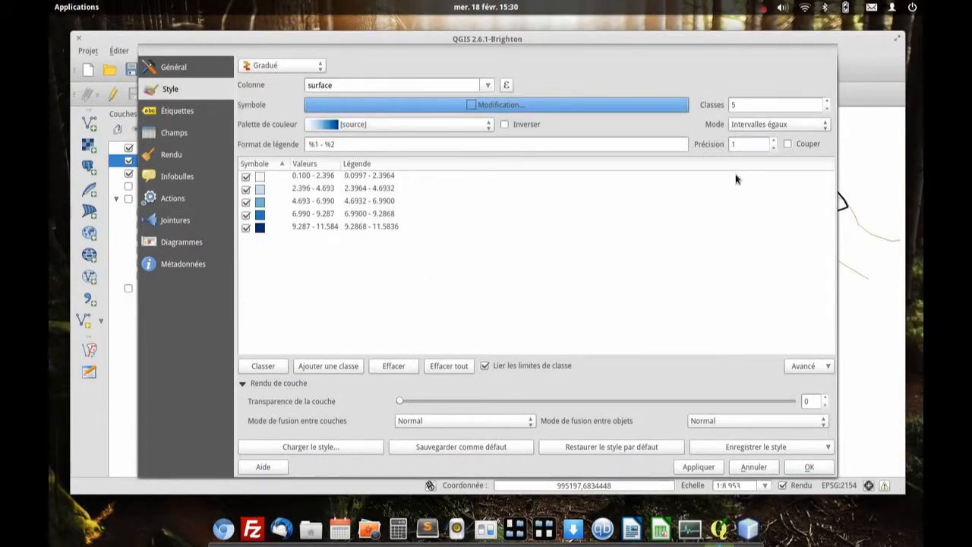
- Set the number of surface classes to 6, apply the Parcelles style and fit the full map extent
click(827, 101)
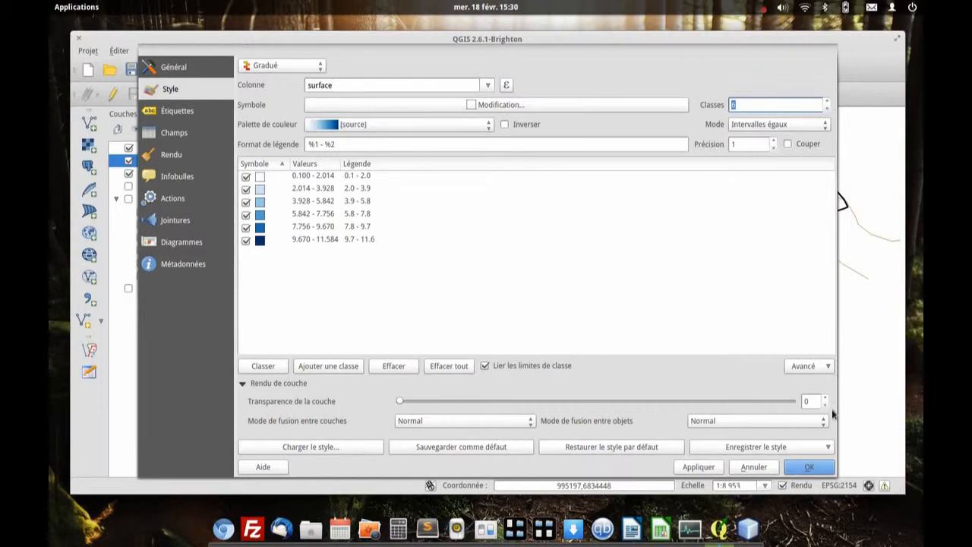
click(809, 467)
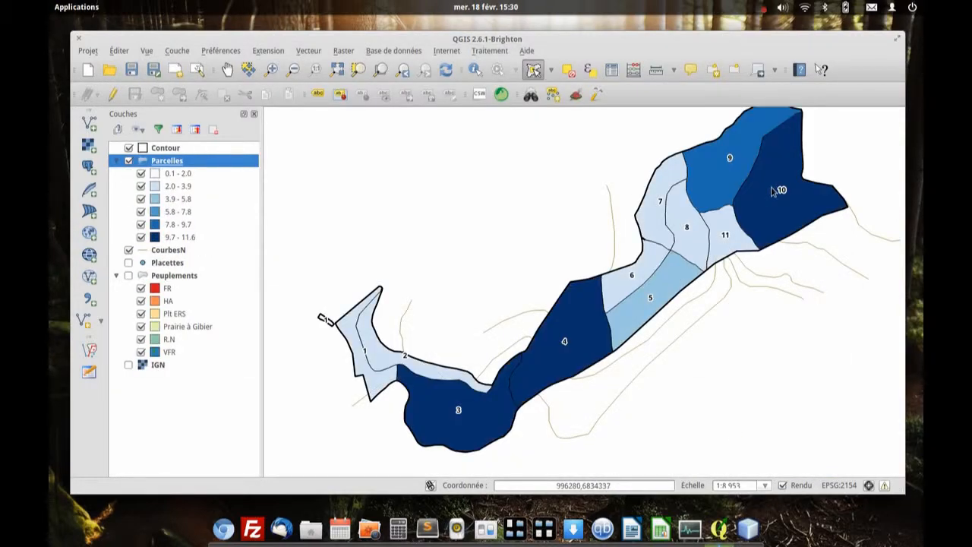
click(336, 69)
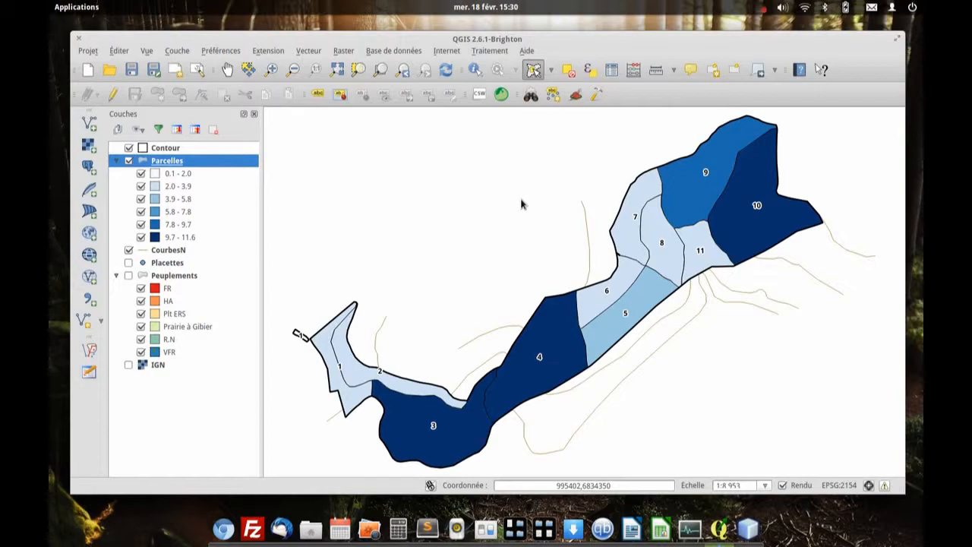
- Hide the Parcelles layer, show Peuplements again and open the Parcelles attribute table
click(129, 160)
click(129, 276)
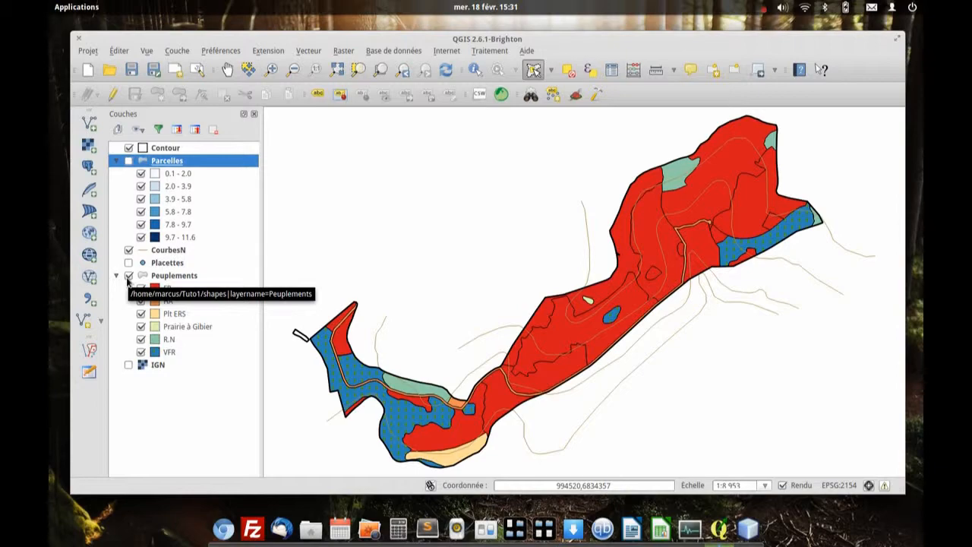
click(612, 70)
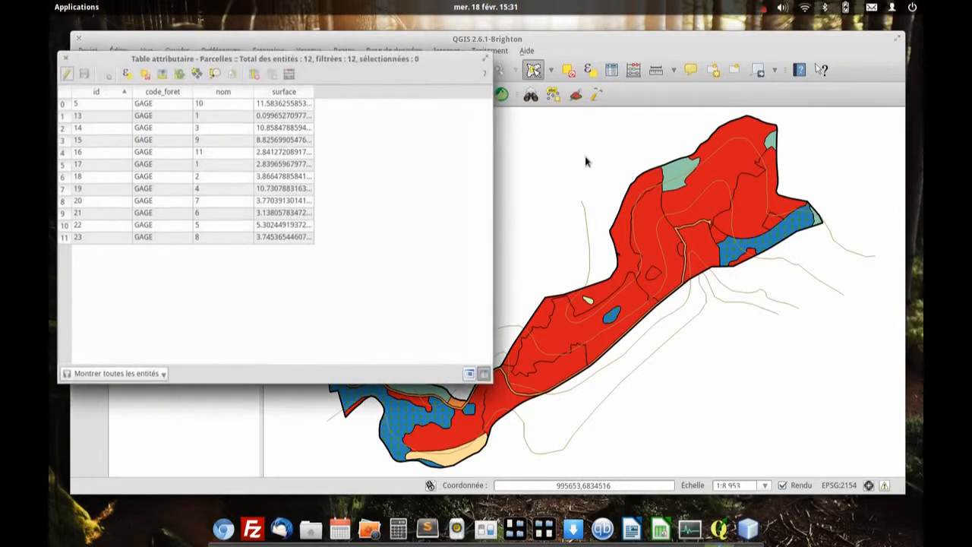